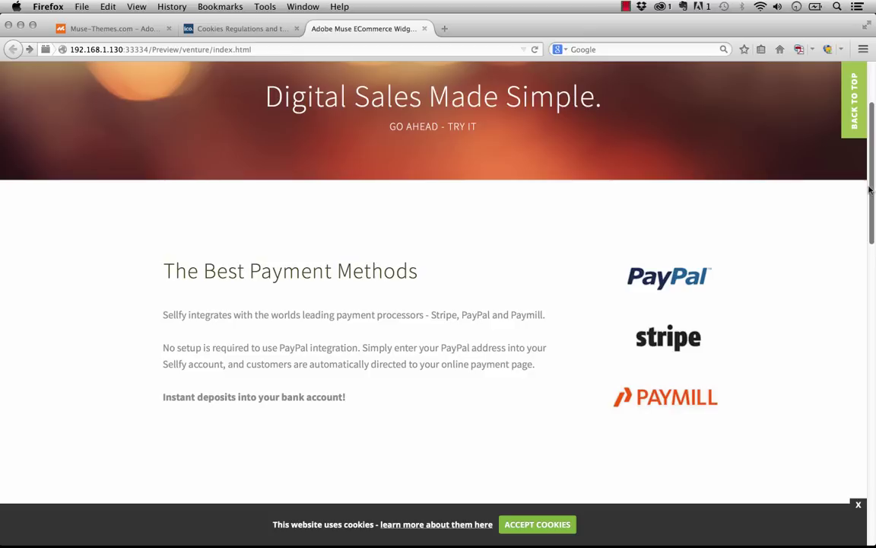
# Accept cookies on the Venture preview so only the Reset Cookies option remains
pyautogui.moveTo(872, 199)
pyautogui.mouseDown()
pyautogui.moveTo(873, 154)
pyautogui.moveTo(873, 223)
pyautogui.moveTo(872, 198)
pyautogui.moveTo(872, 212)
pyautogui.mouseUp()
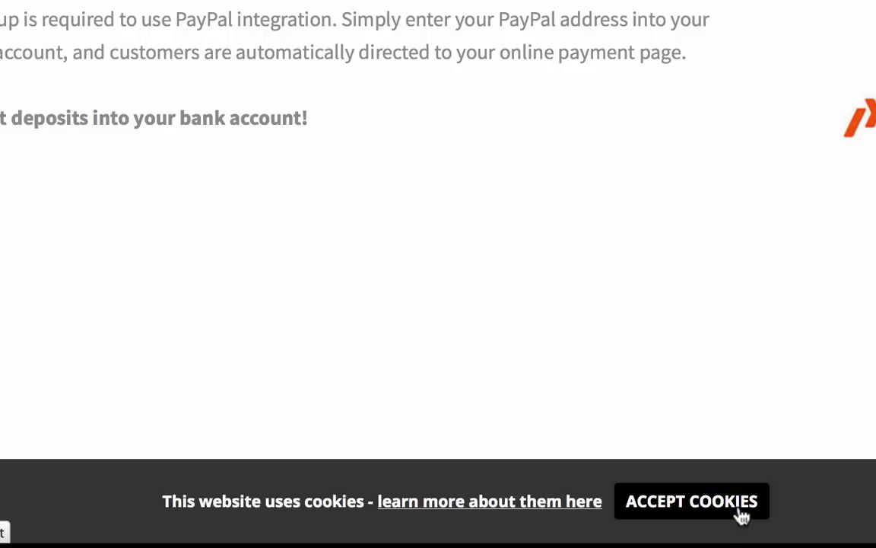
pyautogui.click(707, 506)
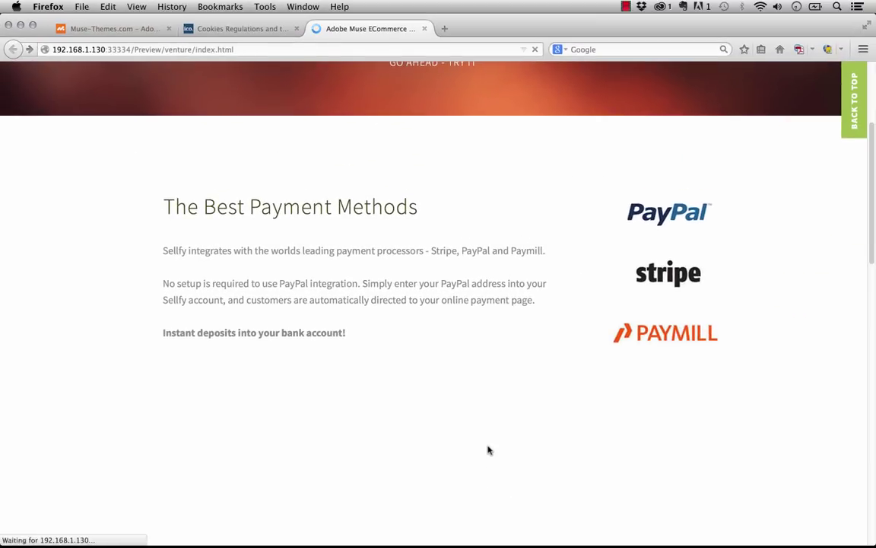
pyautogui.scroll(-3, 487, 450)
pyautogui.scroll(4, 485, 448)
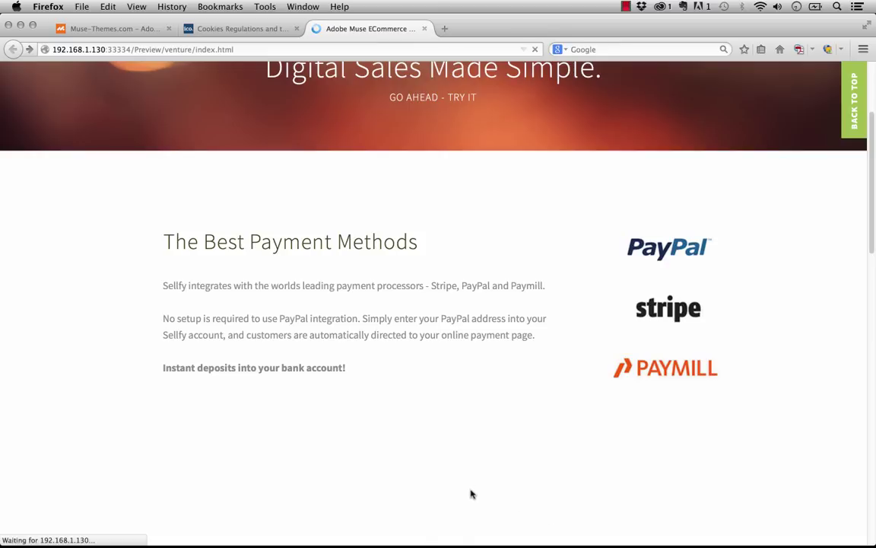
pyautogui.moveTo(430, 537)
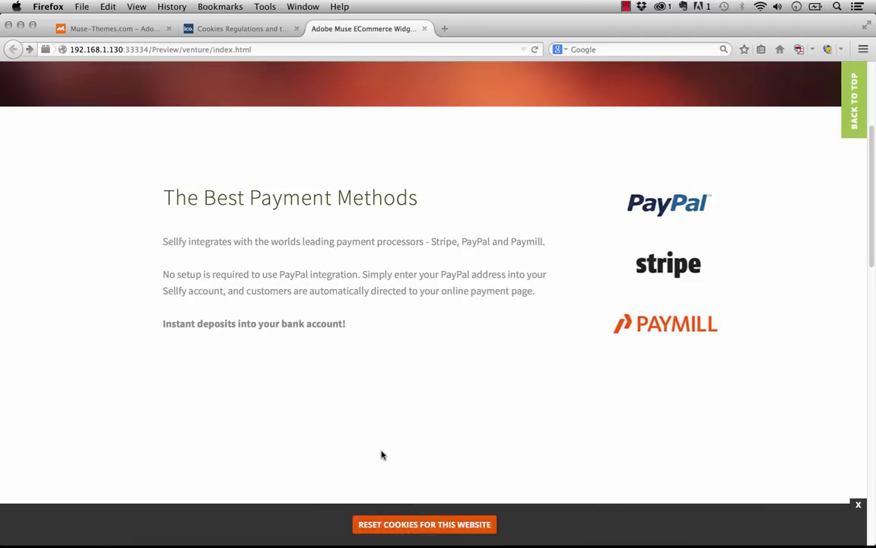
# Drag the '040 – Cookie Notification Bar' widget from the Library to below the payment methods text
pyautogui.moveTo(399, 525)
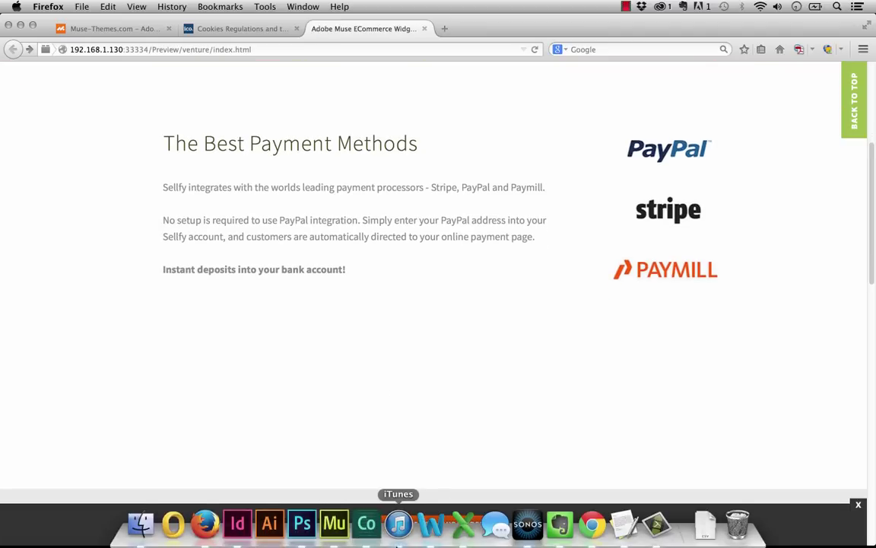
pyautogui.click(337, 525)
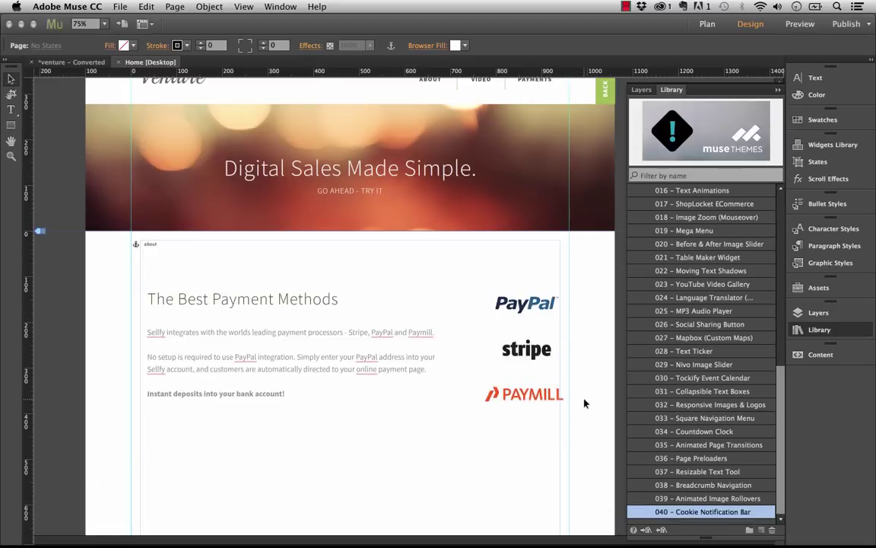
pyautogui.scroll(-2, 584, 403)
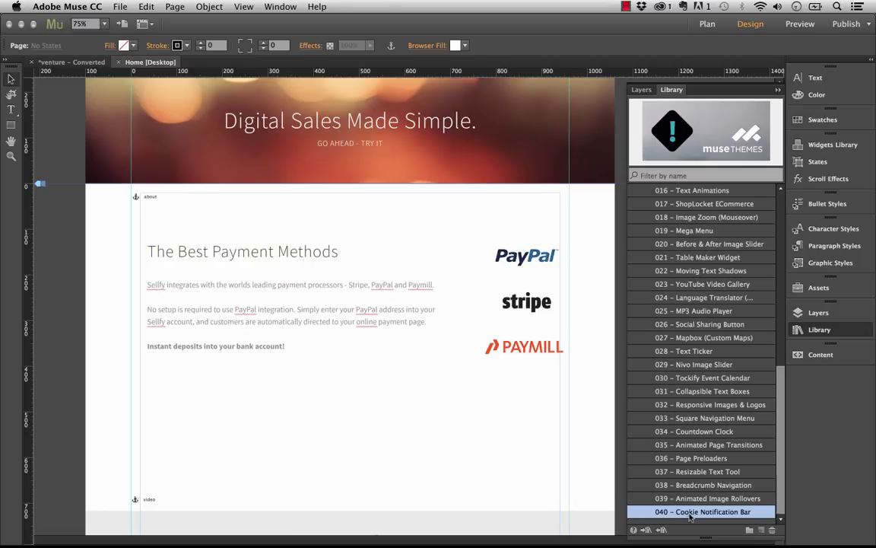
pyautogui.moveTo(693, 515); pyautogui.dragTo(149, 382)
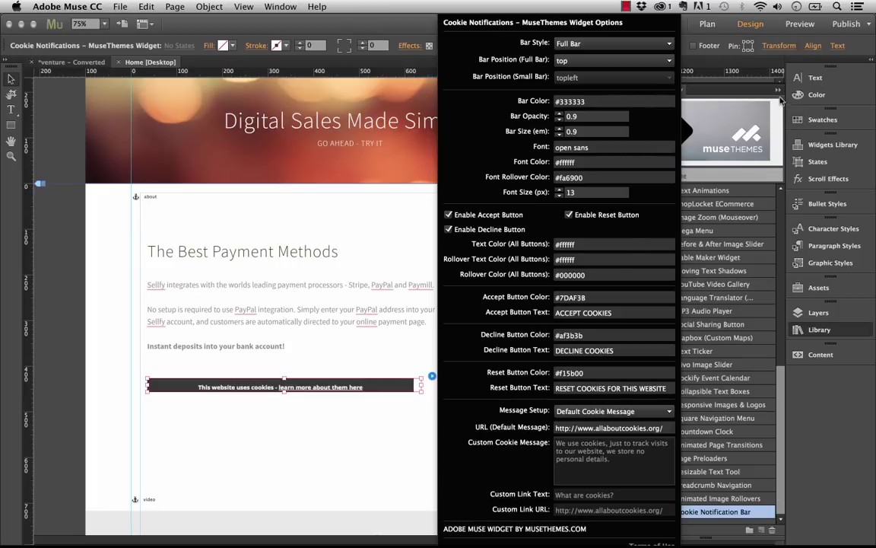
# Dismiss the widget's settings and nudge the cookie bar slightly lower on the page
pyautogui.click(699, 87)
pyautogui.click(687, 87)
pyautogui.scroll(-1, 571, 213)
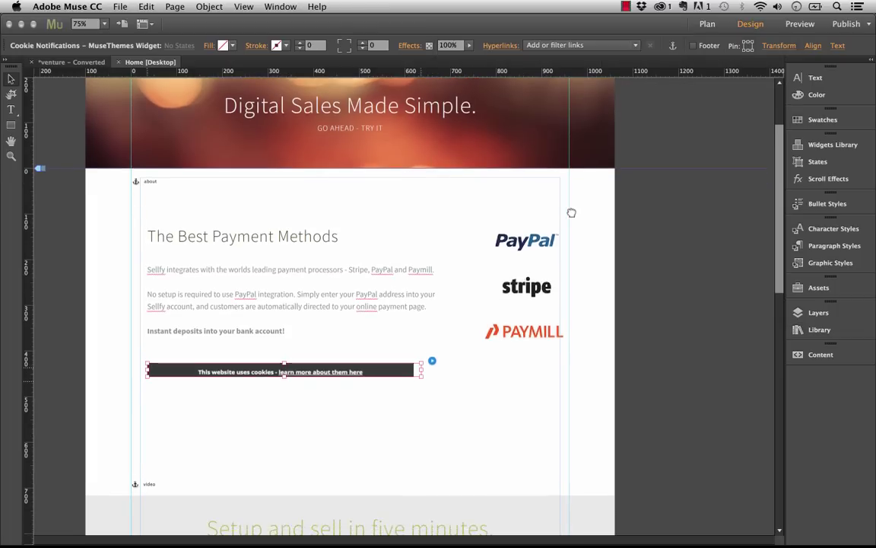
pyautogui.moveTo(389, 372); pyautogui.dragTo(387, 382)
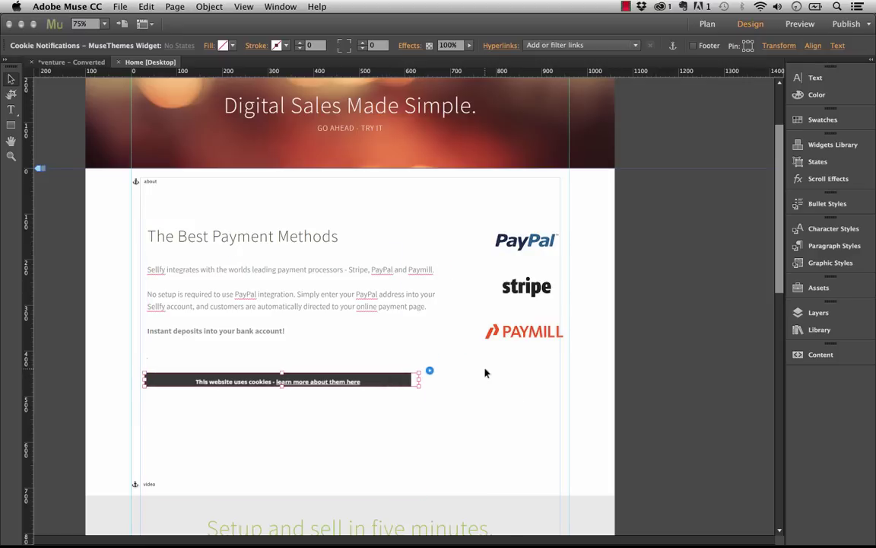
pyautogui.click(326, 438)
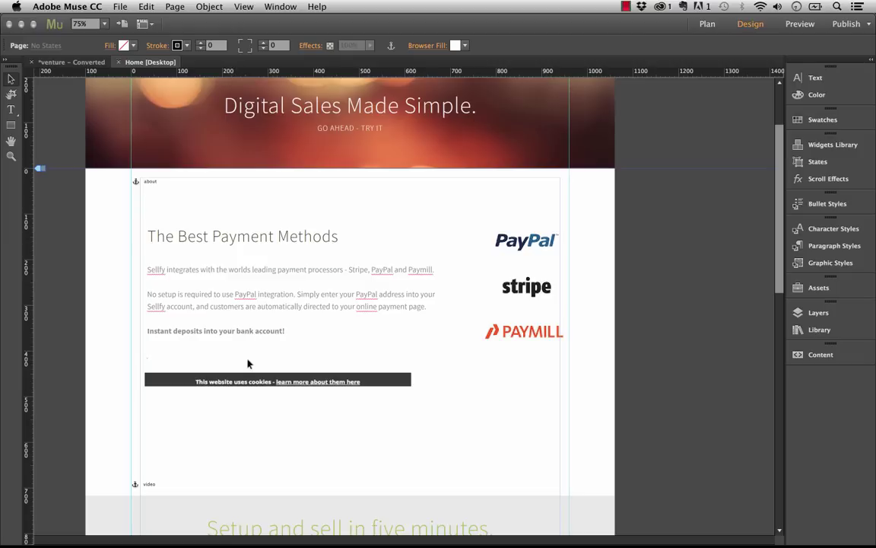
# Preview the page in Firefox, reset cookies, and close the Accept/Decline top bar
pyautogui.click(122, 7)
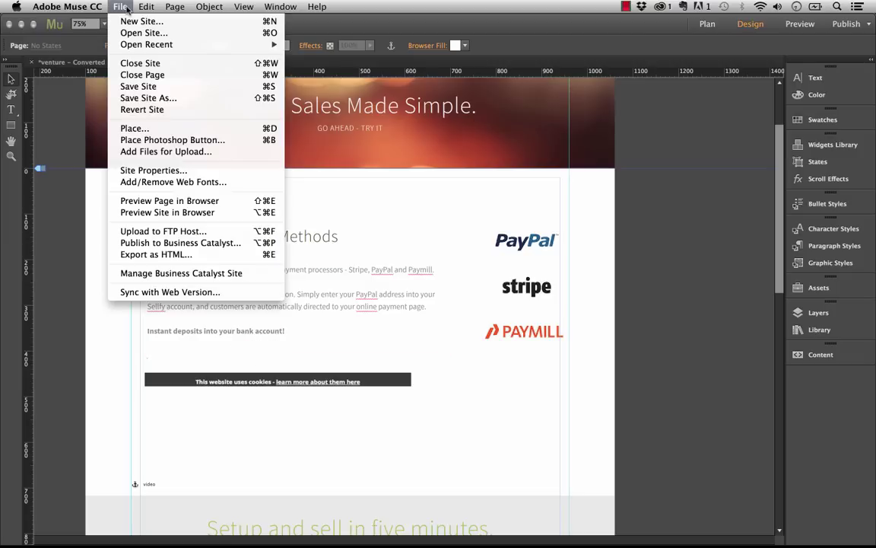
pyautogui.click(201, 200)
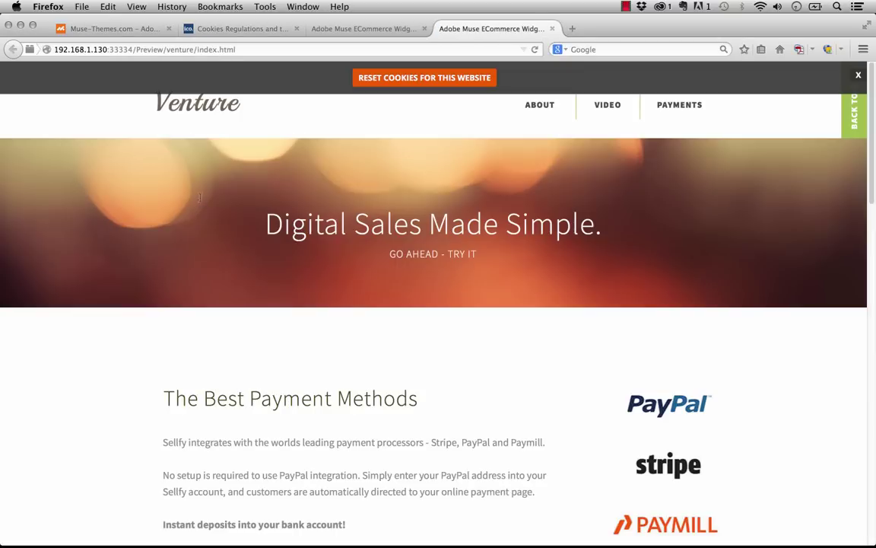
pyautogui.click(421, 77)
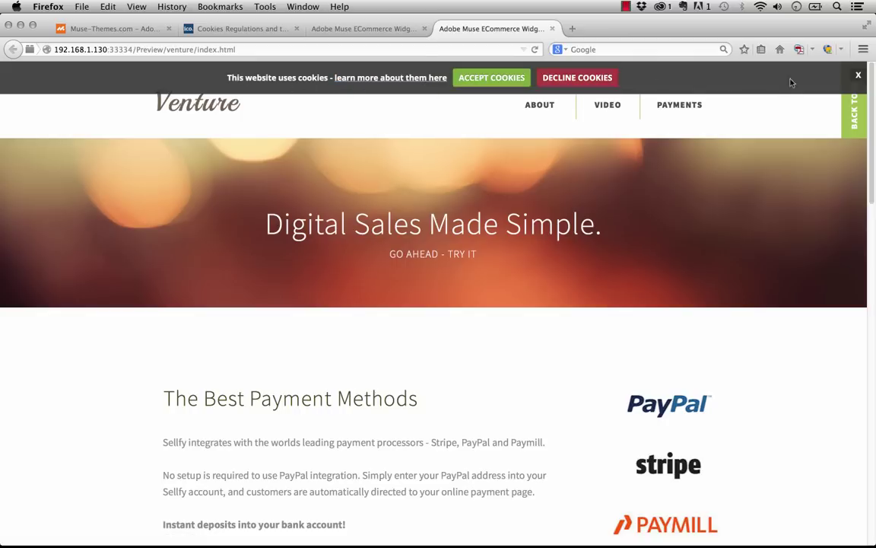
pyautogui.click(859, 78)
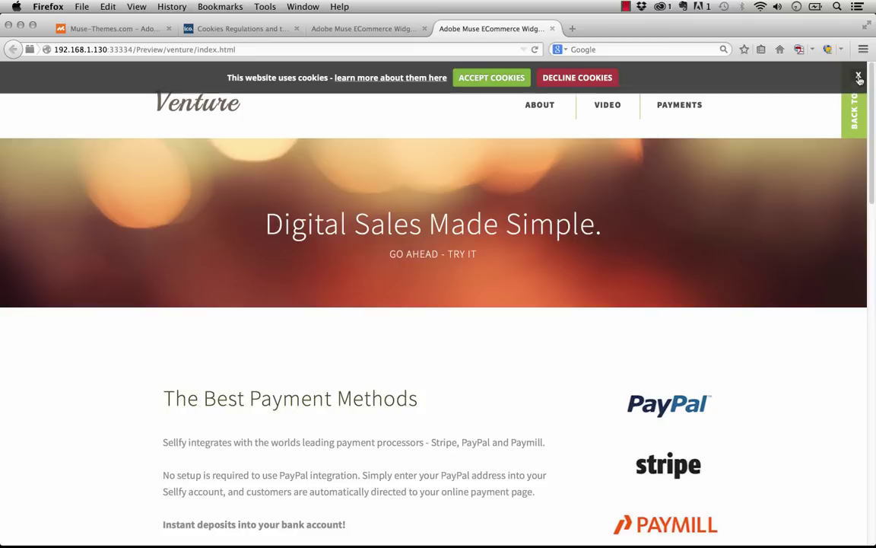
pyautogui.scroll(-3, 813, 445)
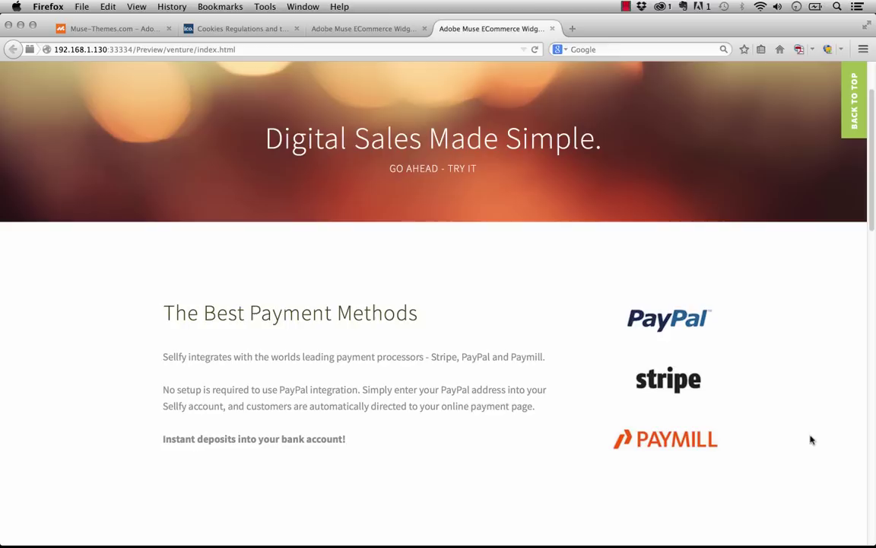
# Set the cookie widget's Bar Style to Small Bar with Bar Position bottomright
pyautogui.moveTo(462, 532)
pyautogui.click(335, 525)
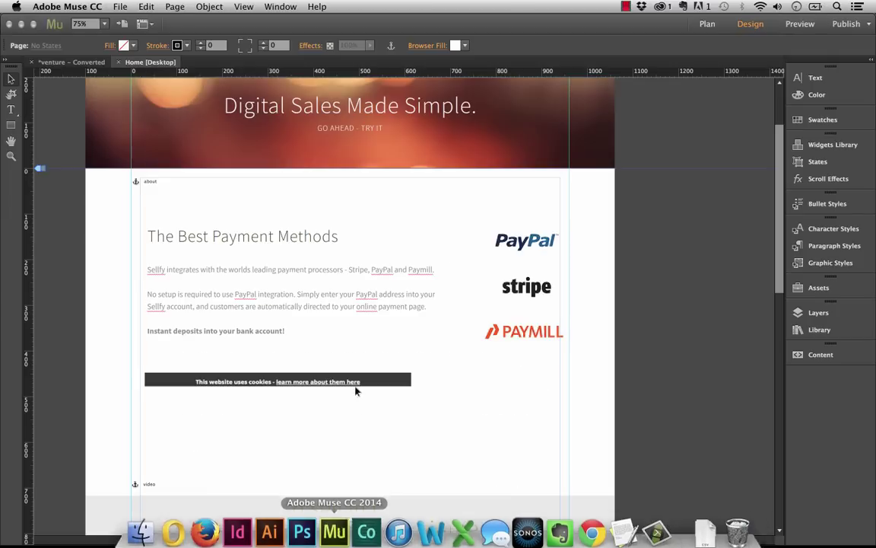
pyautogui.click(365, 383)
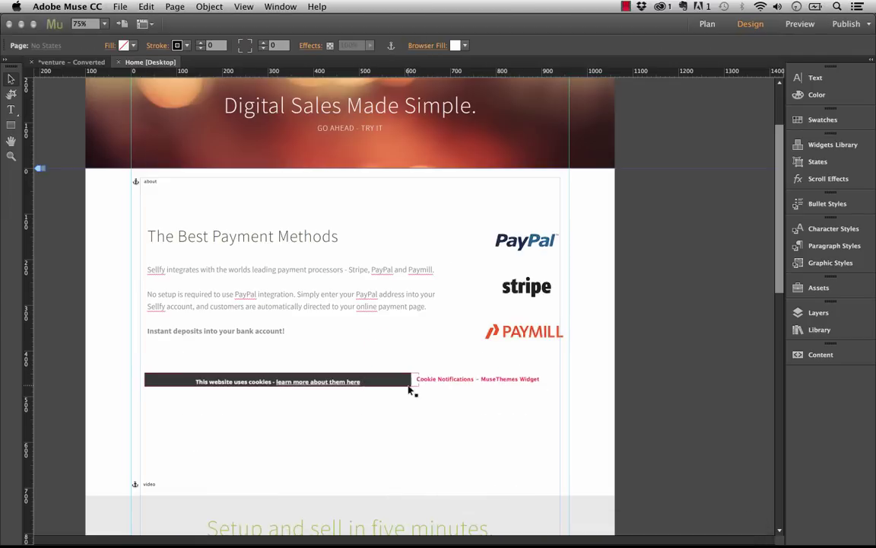
pyautogui.click(429, 371)
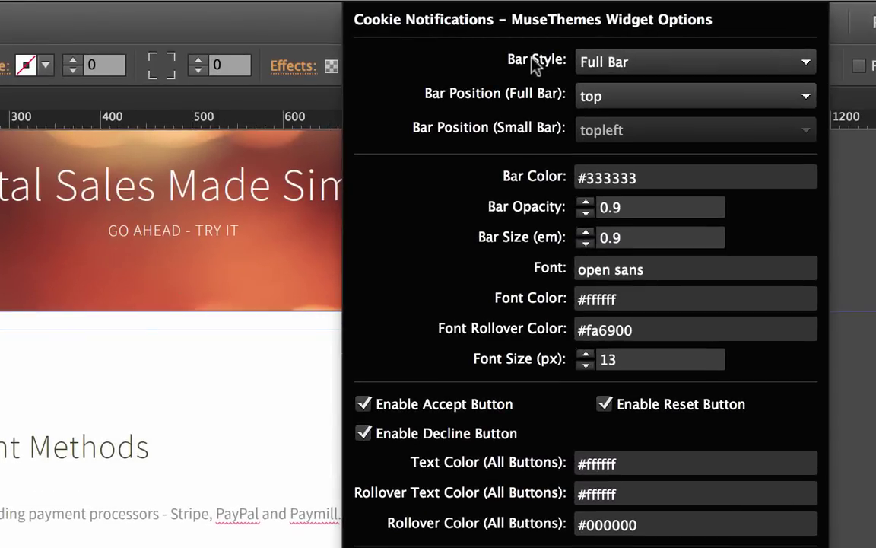
pyautogui.click(635, 64)
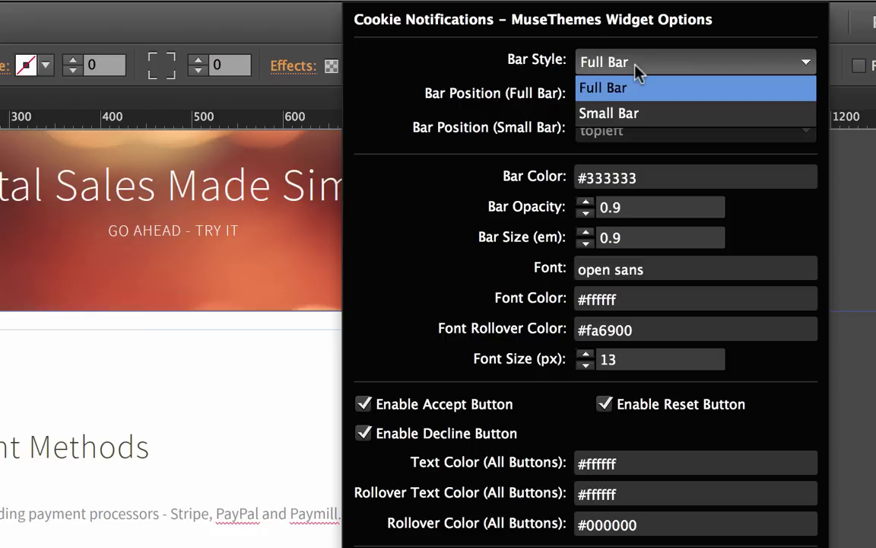
pyautogui.click(648, 114)
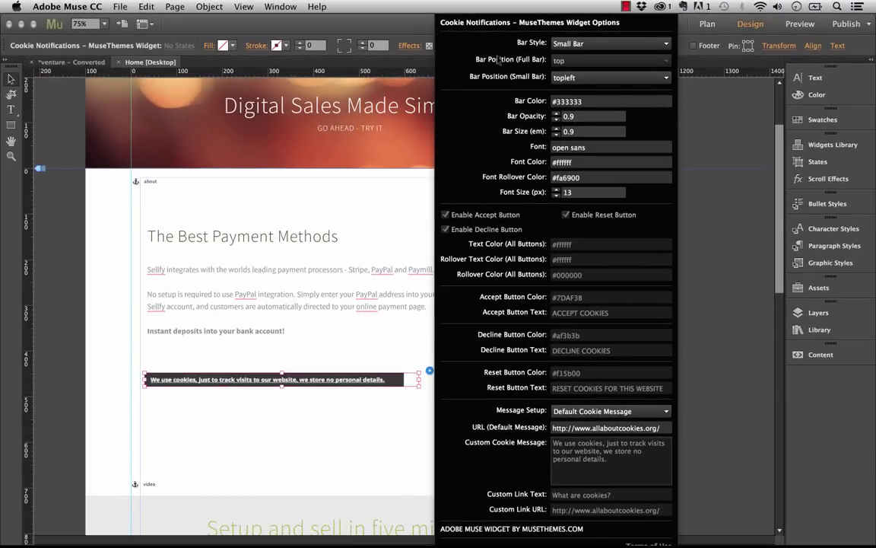
pyautogui.click(560, 78)
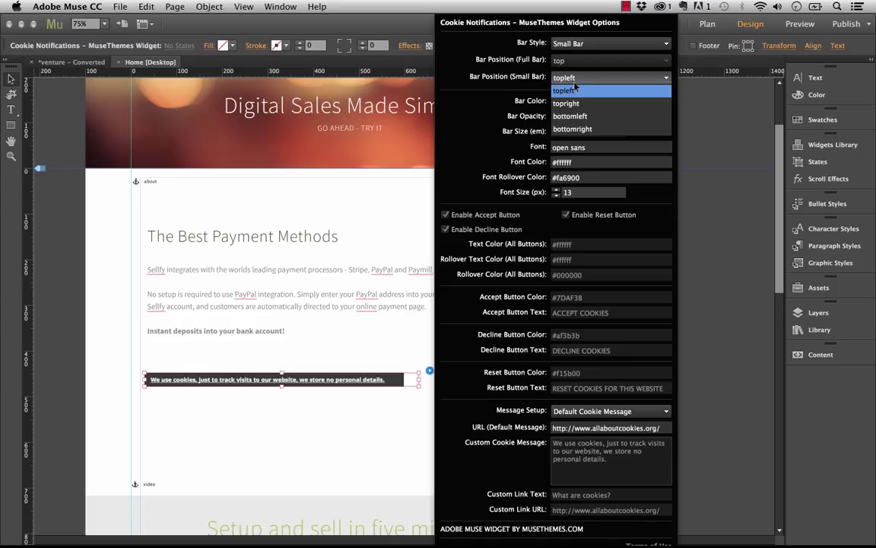
pyautogui.click(585, 131)
pyautogui.press('Escape')
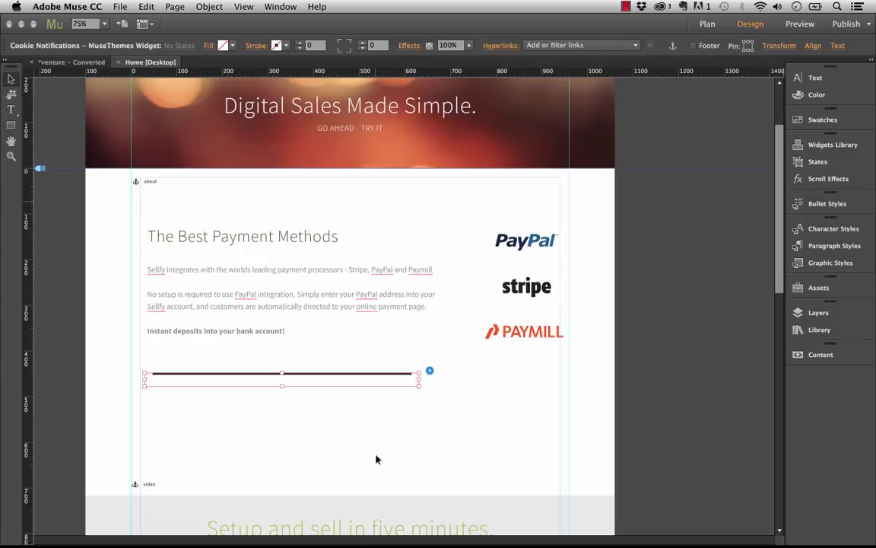
pyautogui.click(375, 460)
pyautogui.click(376, 376)
# Preview the page in Firefox and check the small cookie bar sits bottom-right
pyautogui.click(377, 417)
pyautogui.click(120, 7)
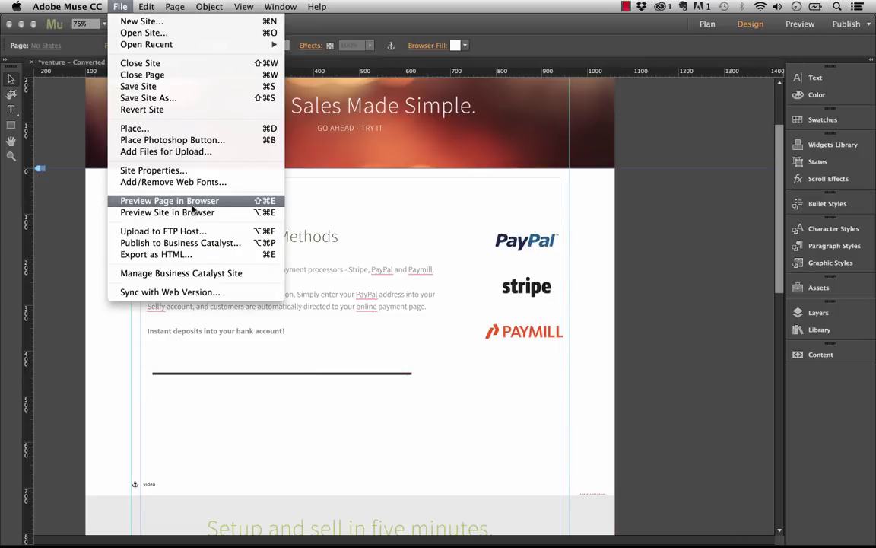
pyautogui.click(193, 201)
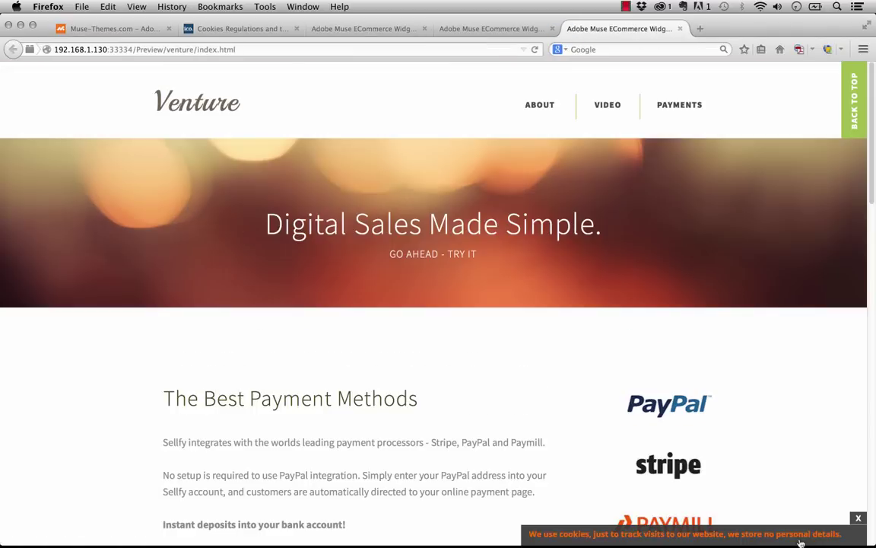
pyautogui.scroll(-2, 783, 509)
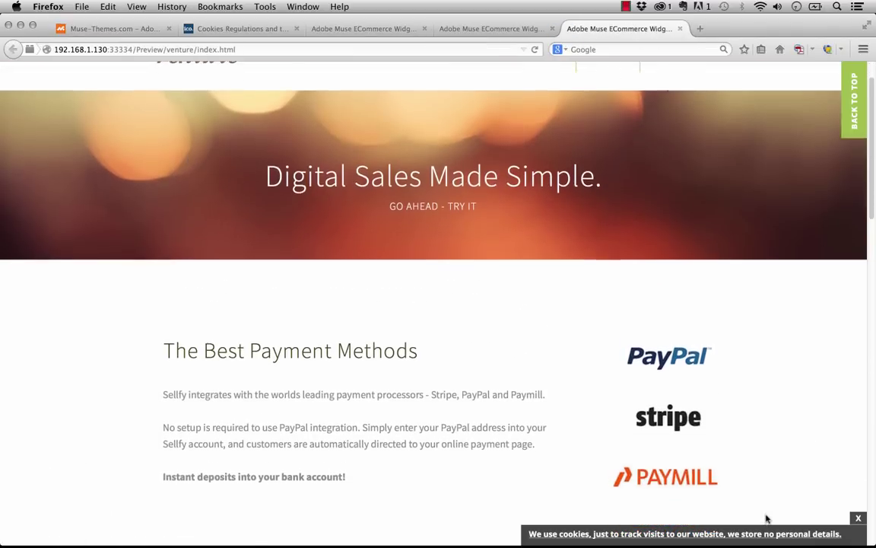
pyautogui.scroll(2, 760, 518)
pyautogui.scroll(-3, 697, 537)
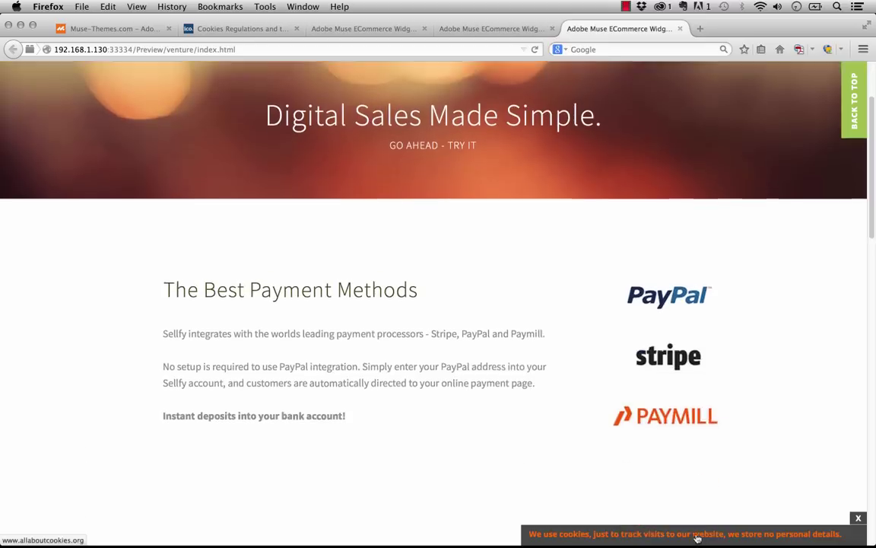
# Reposition the cookie widget and make it a Full Bar at the bottom position
pyautogui.click(346, 528)
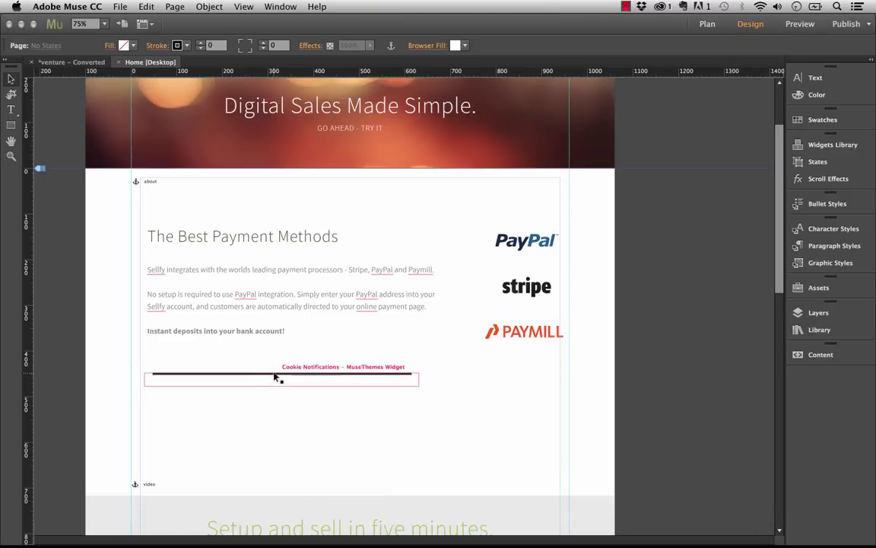
pyautogui.moveTo(275, 377)
pyautogui.mouseDown()
pyautogui.moveTo(494, 384)
pyautogui.moveTo(322, 219)
pyautogui.moveTo(608, 417)
pyautogui.moveTo(716, 403)
pyautogui.moveTo(349, 401)
pyautogui.moveTo(302, 428)
pyautogui.moveTo(353, 395)
pyautogui.moveTo(332, 407)
pyautogui.moveTo(260, 403)
pyautogui.moveTo(281, 387)
pyautogui.mouseUp()
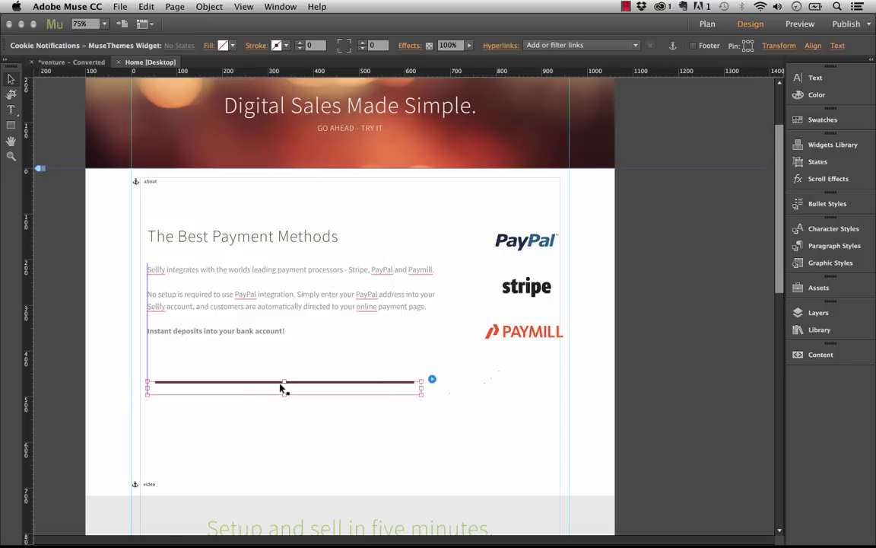
pyautogui.click(431, 377)
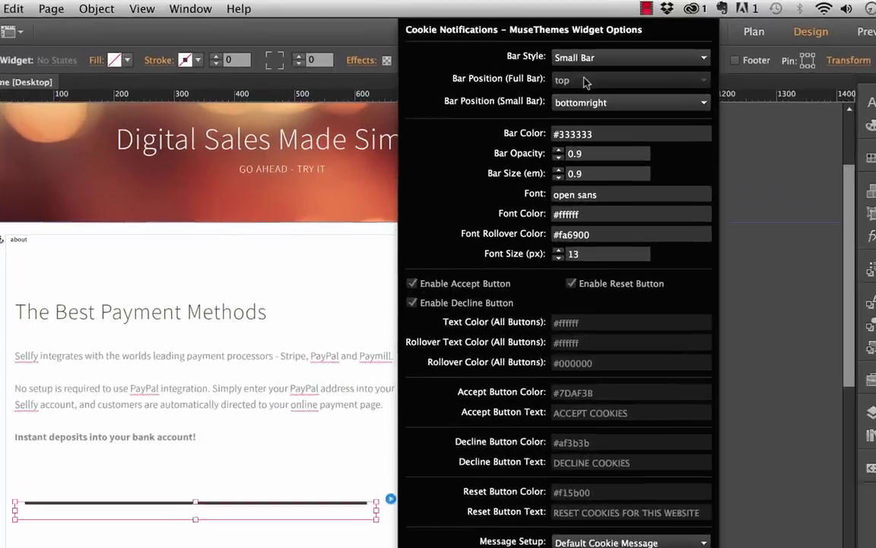
pyautogui.click(586, 60)
pyautogui.click(584, 82)
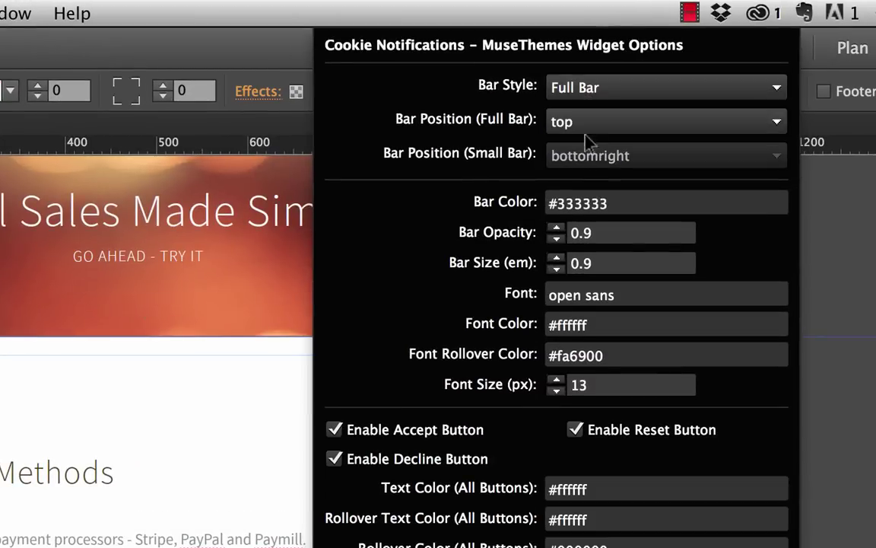
pyautogui.click(582, 124)
pyautogui.click(599, 174)
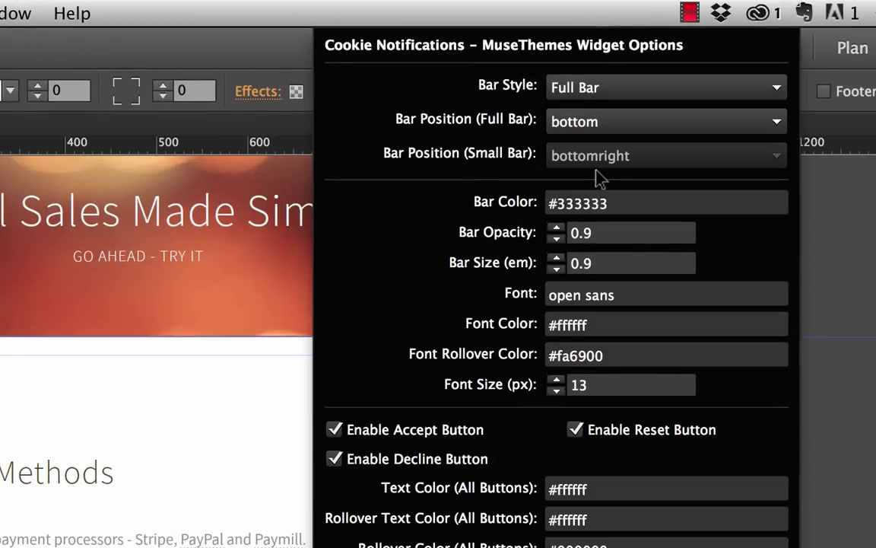
# Set the bar colour to #22a5bf, opacity to 1 and bar size to 1.4
pyautogui.click(620, 205)
pyautogui.moveTo(620, 206); pyautogui.dragTo(556, 204)
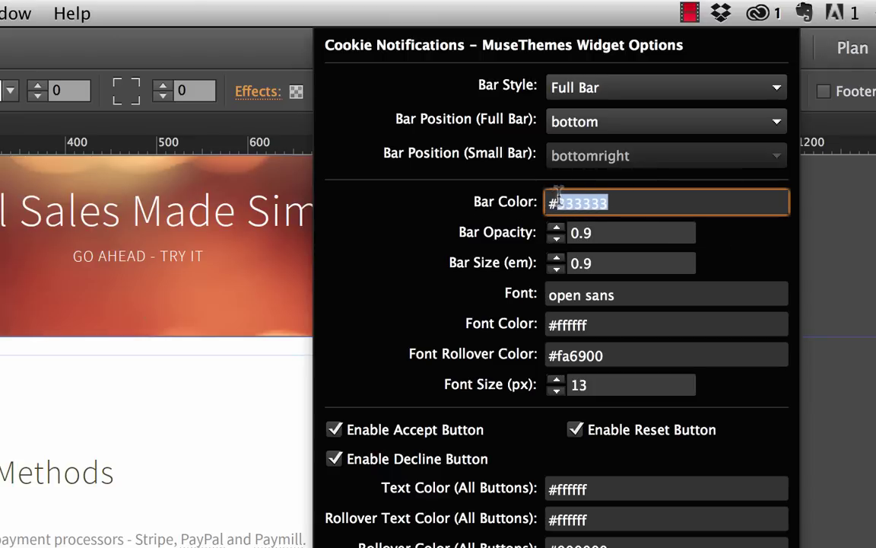
pyautogui.write('22a5bf')
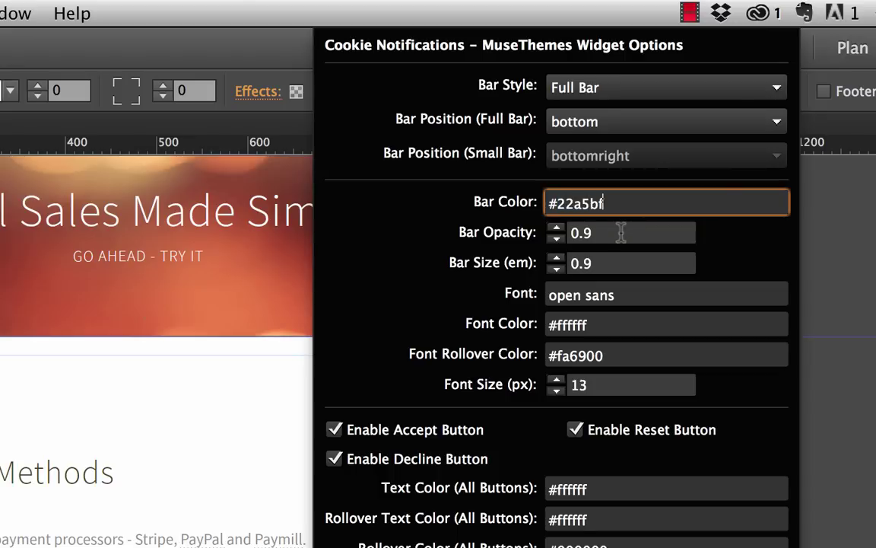
pyautogui.click(620, 234)
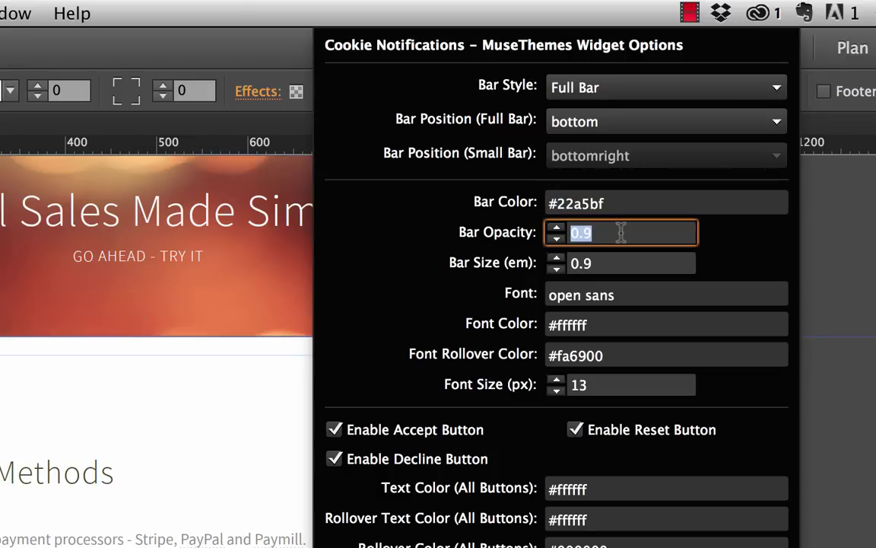
pyautogui.click(616, 238)
pyautogui.moveTo(617, 238); pyautogui.dragTo(563, 234)
pyautogui.write('1')
pyautogui.press('Tab')
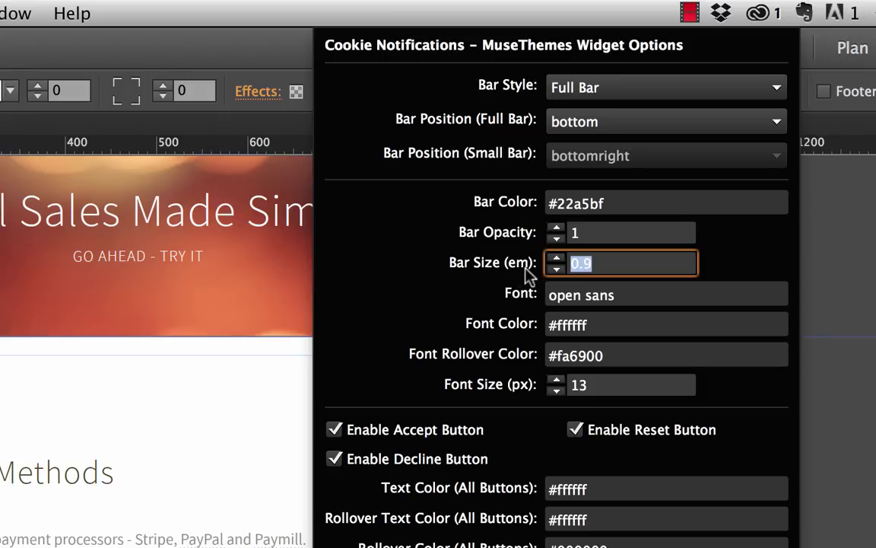
pyautogui.click(626, 260)
pyautogui.moveTo(626, 260); pyautogui.dragTo(583, 267)
pyautogui.write('1.4')
pyautogui.press('Return')
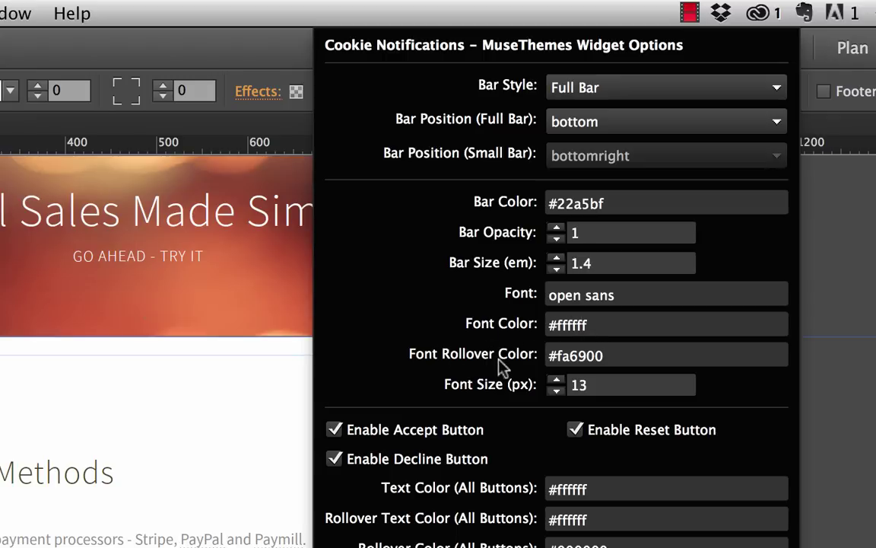
# Change the font rollover colour from fa6900 to #000000
pyautogui.click(612, 357)
pyautogui.doubleClick(604, 356)
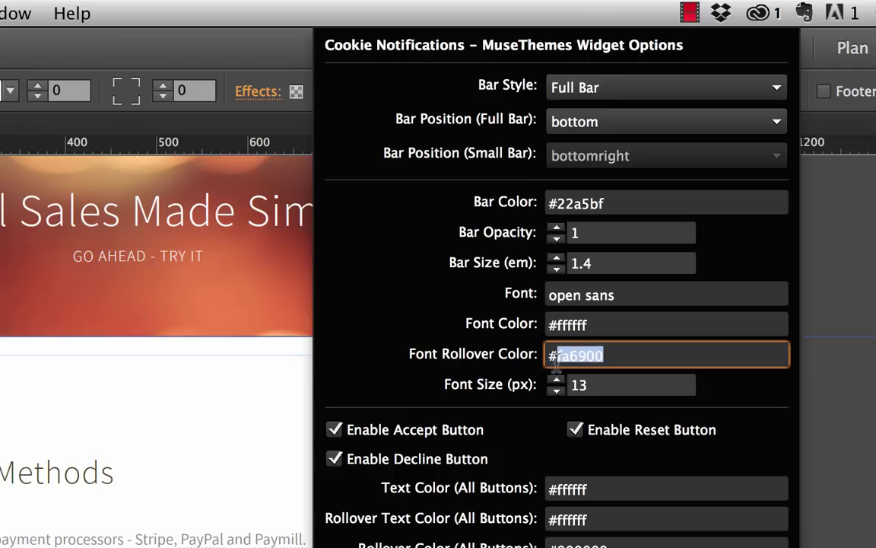
pyautogui.write('000000')
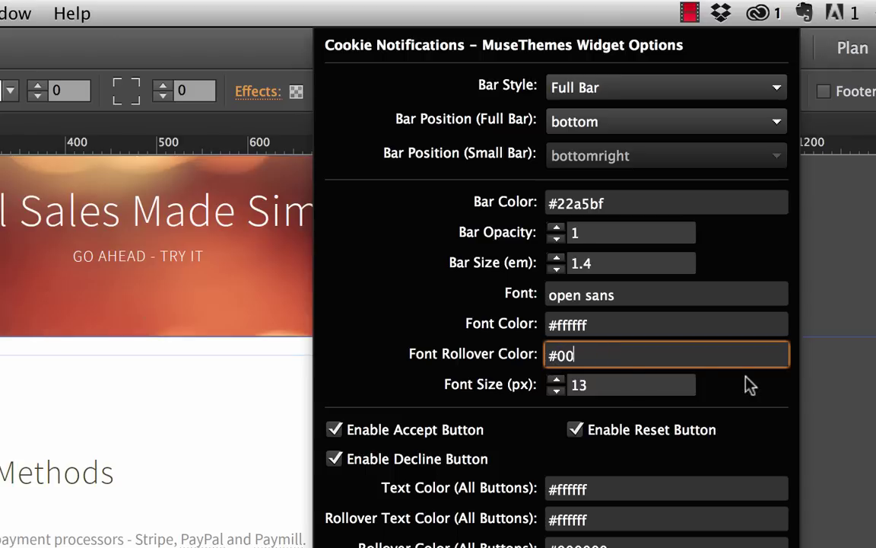
pyautogui.press('Return')
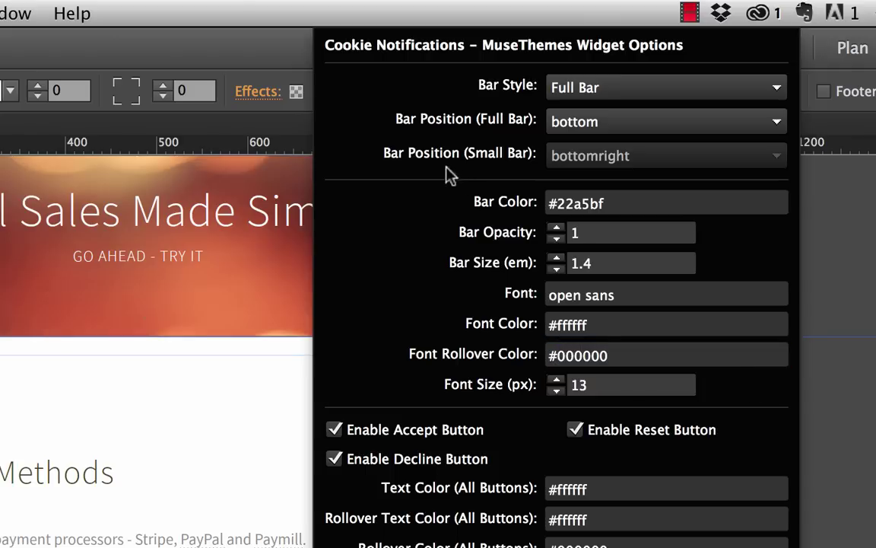
# Increase the cookie bar font size to 14 and uncheck Enable Decline Button
pyautogui.click(558, 379)
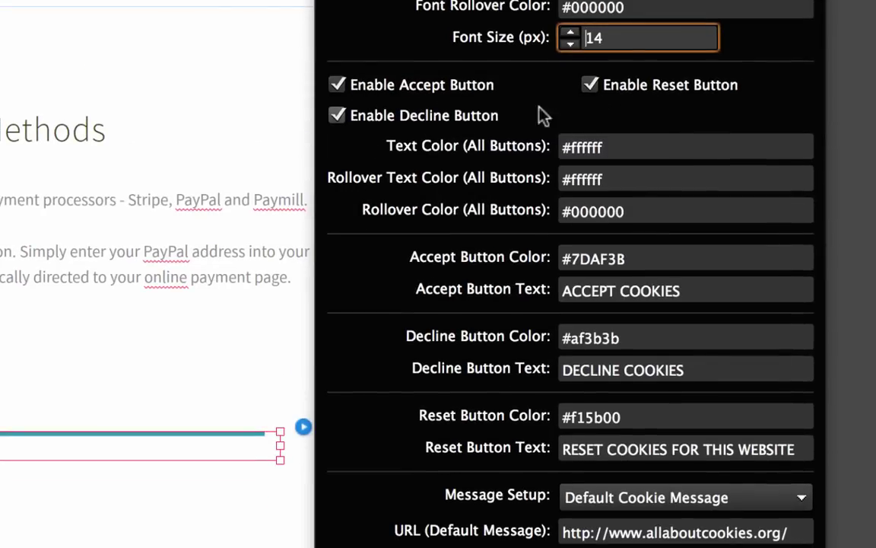
pyautogui.click(336, 118)
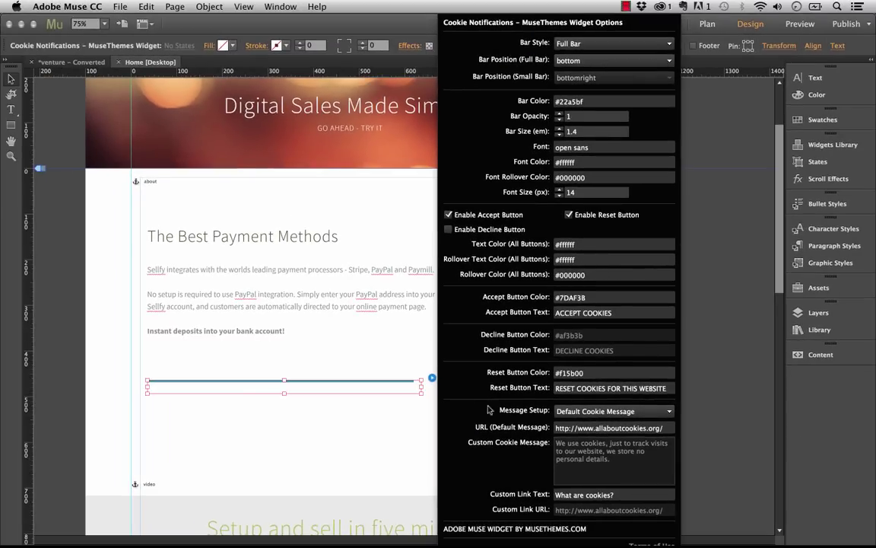
# Preview the page in Firefox, accept cookies, then reset them so the bar returns
pyautogui.click(359, 204)
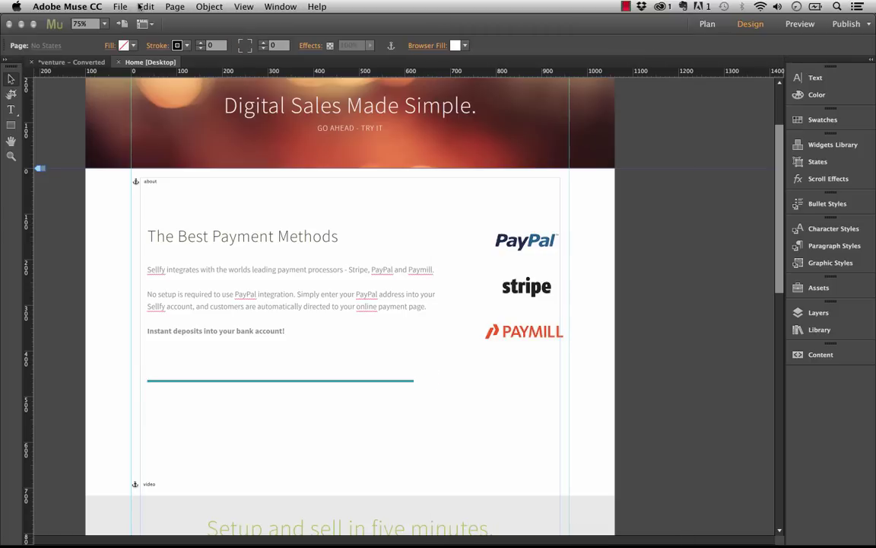
pyautogui.click(120, 7)
pyautogui.click(205, 201)
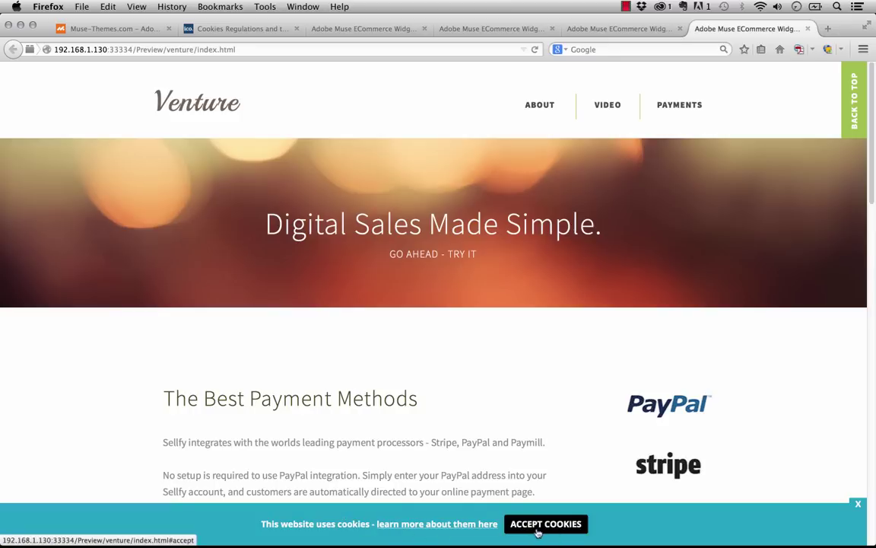
pyautogui.click(558, 534)
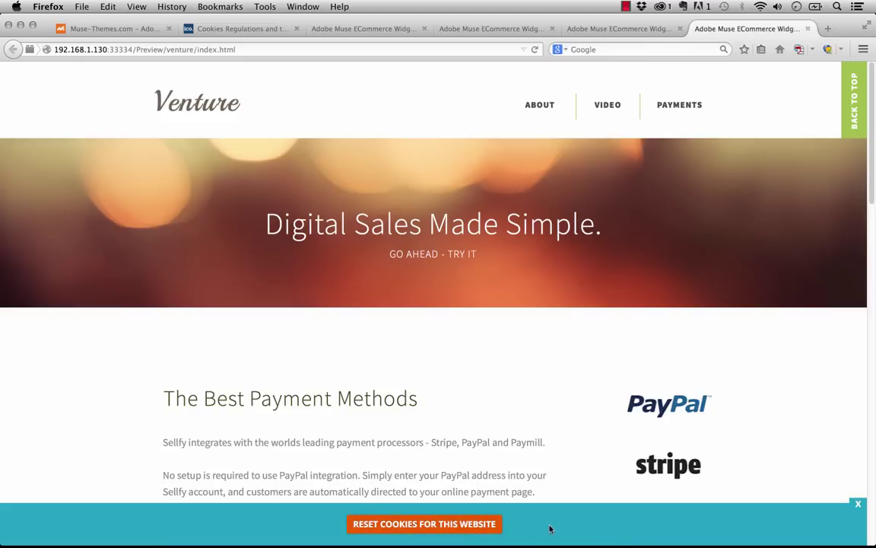
pyautogui.click(465, 525)
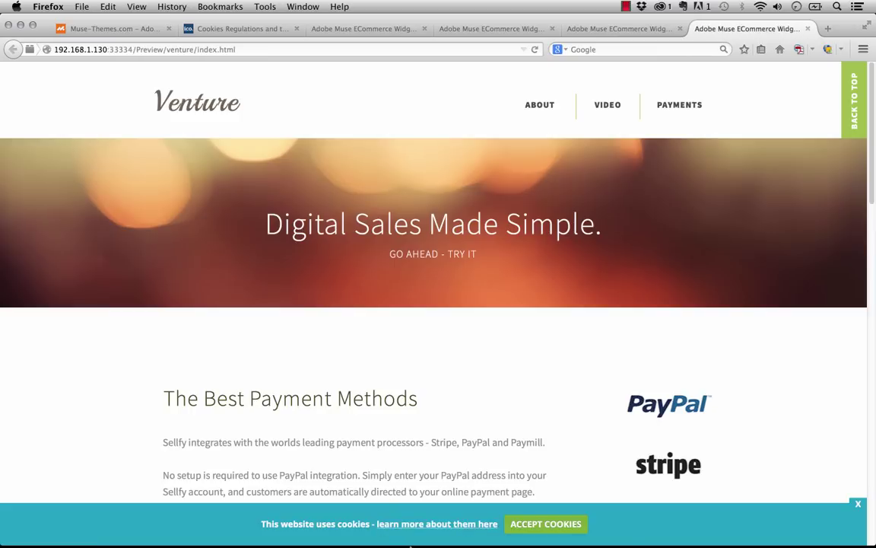
pyautogui.moveTo(398, 523)
pyautogui.click(334, 524)
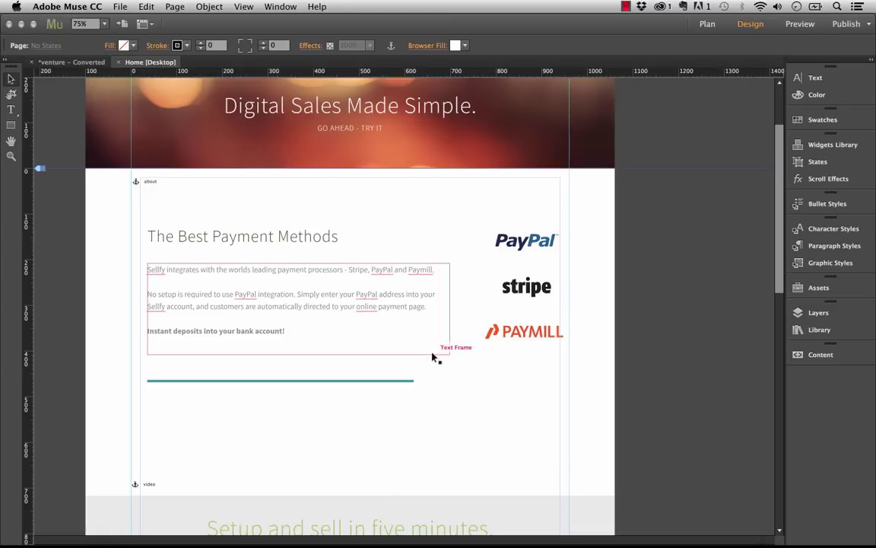
pyautogui.click(430, 384)
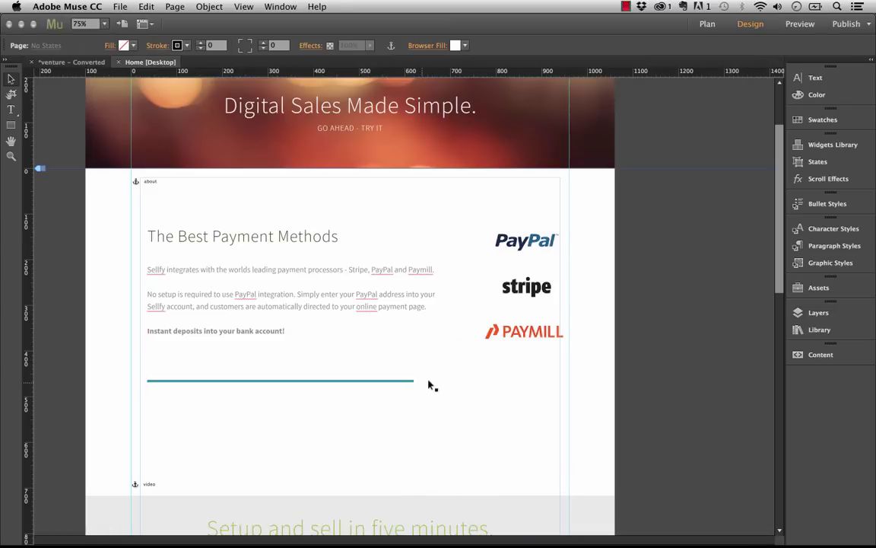
pyautogui.click(432, 379)
pyautogui.click(431, 378)
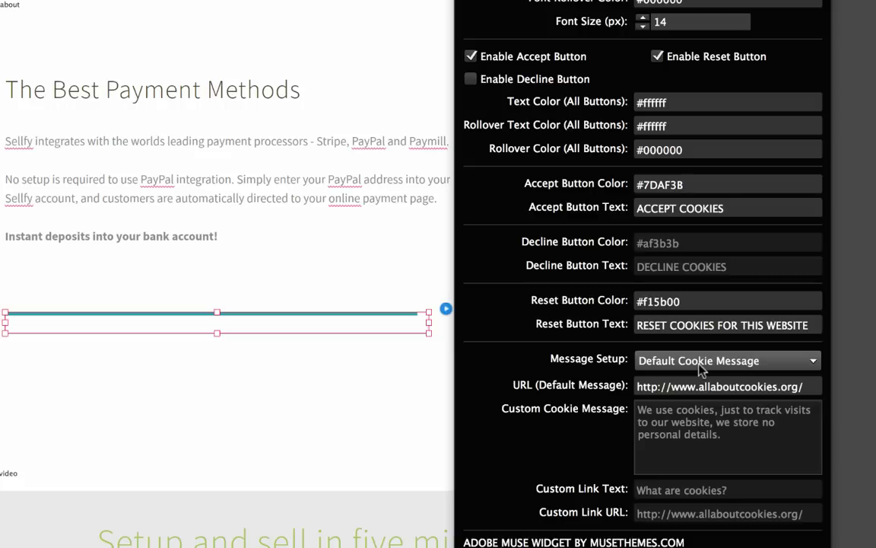
pyautogui.click(696, 386)
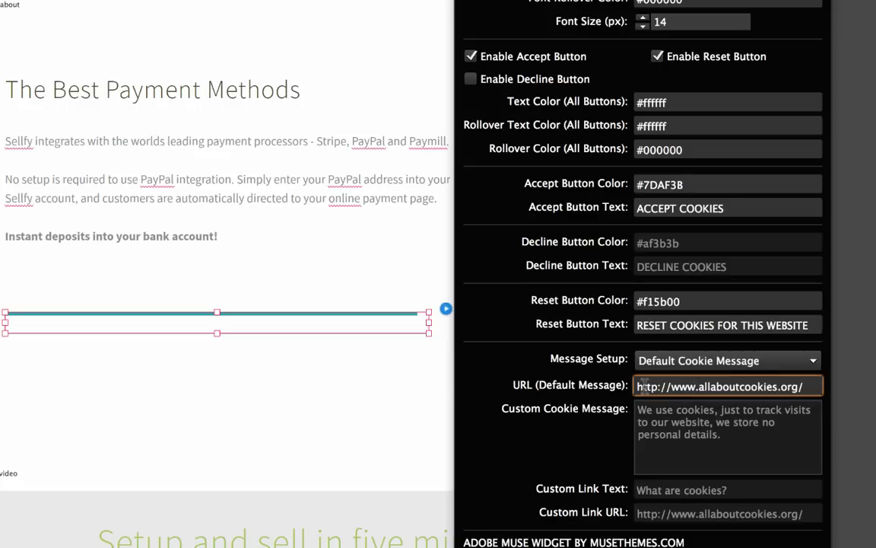
pyautogui.moveTo(639, 387); pyautogui.dragTo(806, 386)
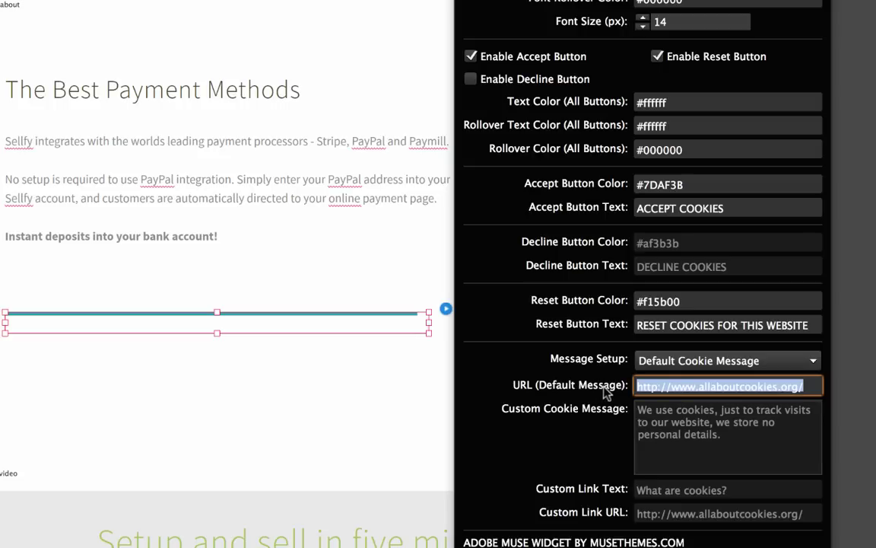
pyautogui.click(753, 389)
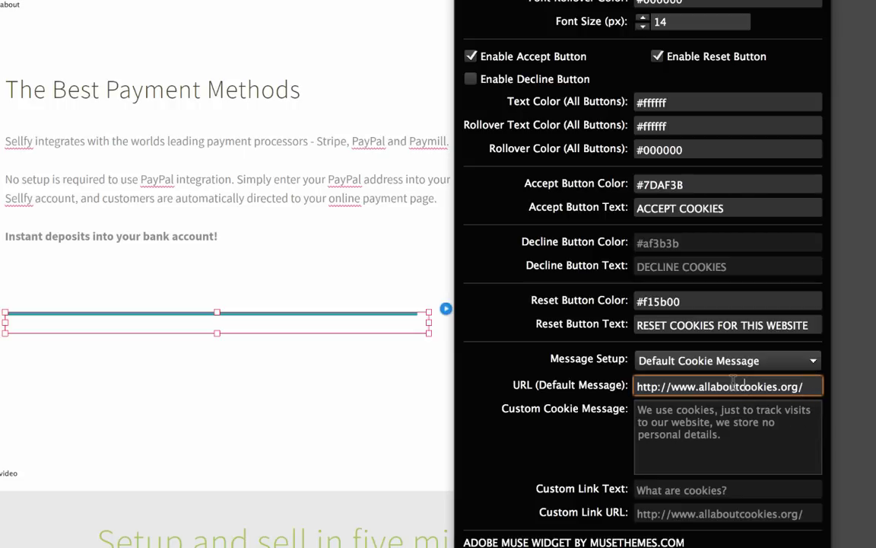
# Switch Message Setup to Custom Messages, keeping the message and 'What are cookies?' link text
pyautogui.click(671, 362)
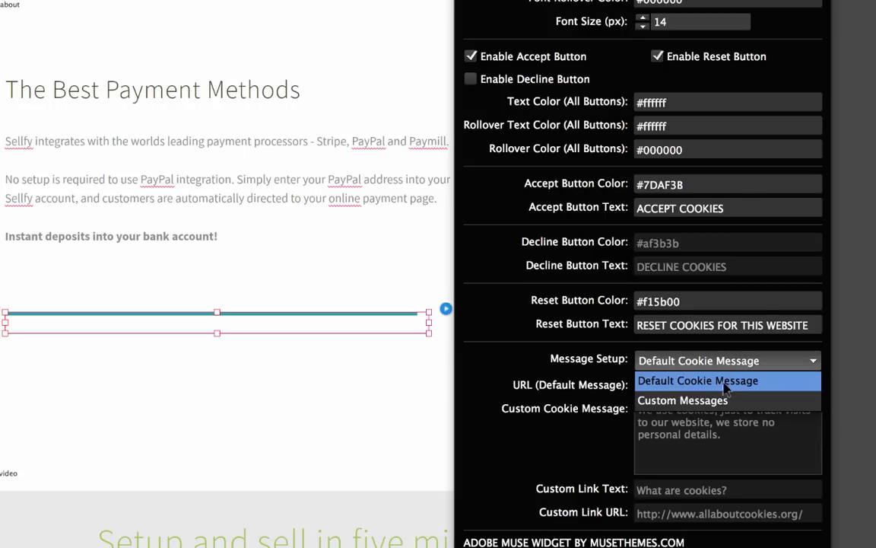
pyautogui.click(707, 403)
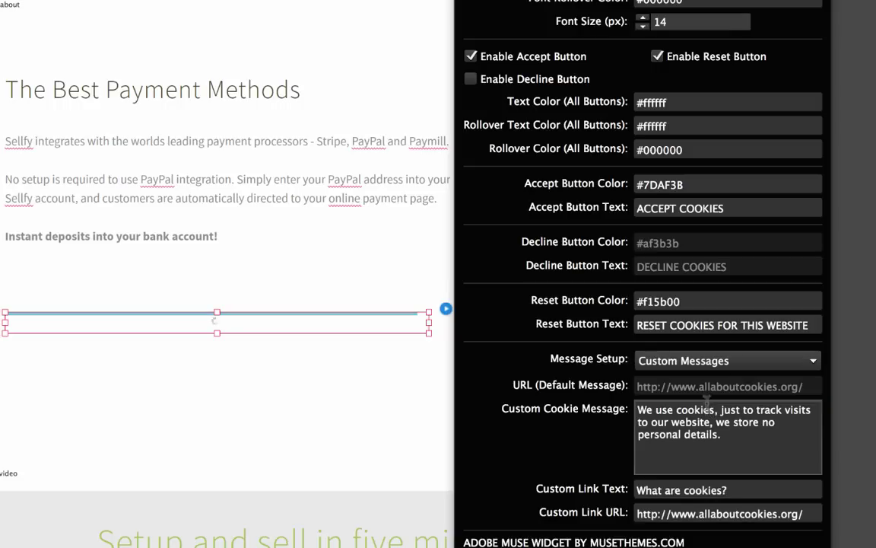
pyautogui.click(772, 431)
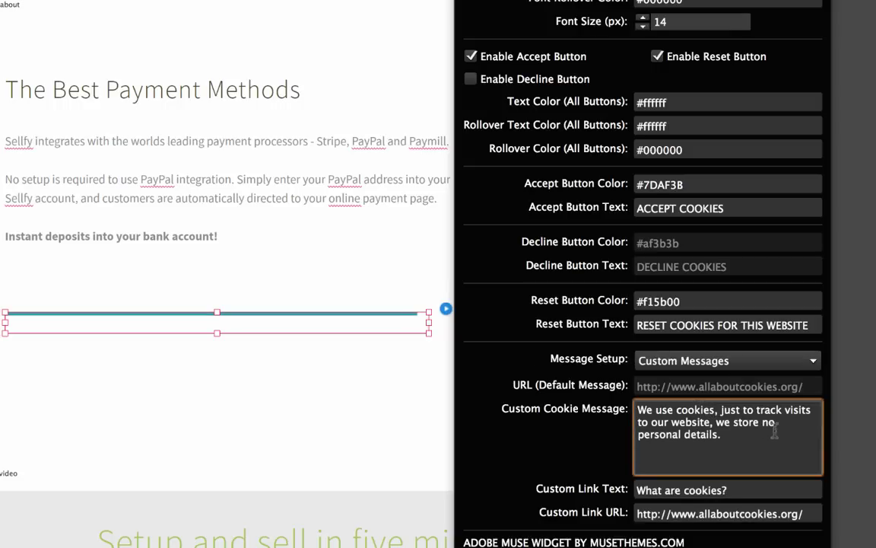
pyautogui.moveTo(772, 431); pyautogui.dragTo(615, 405)
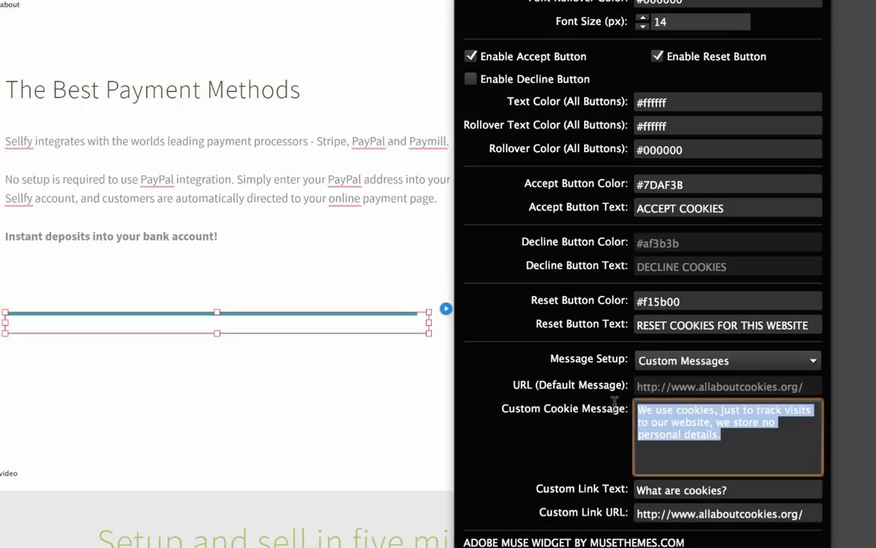
pyautogui.click(692, 434)
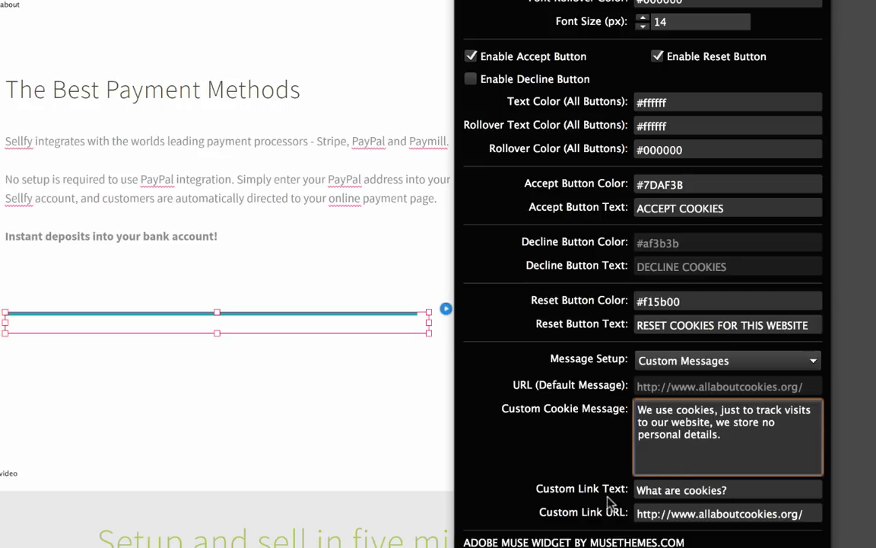
pyautogui.click(686, 489)
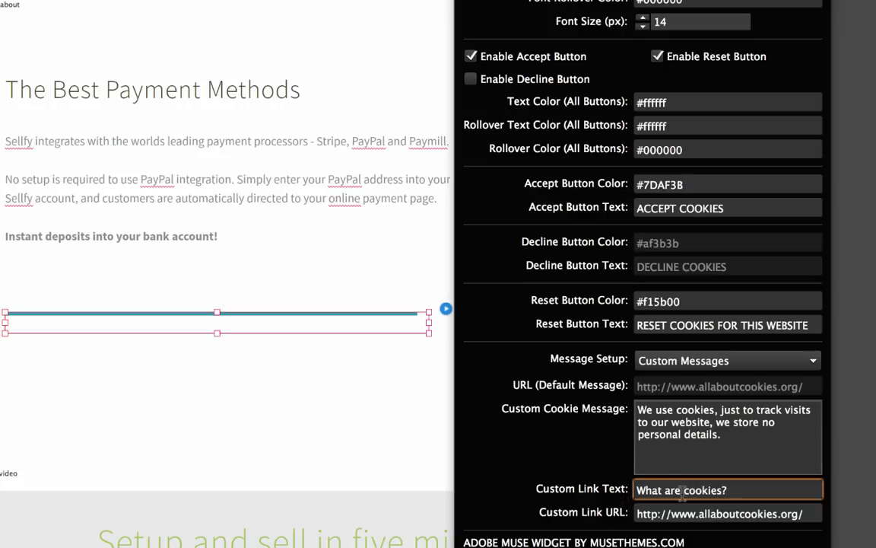
pyautogui.click(184, 138)
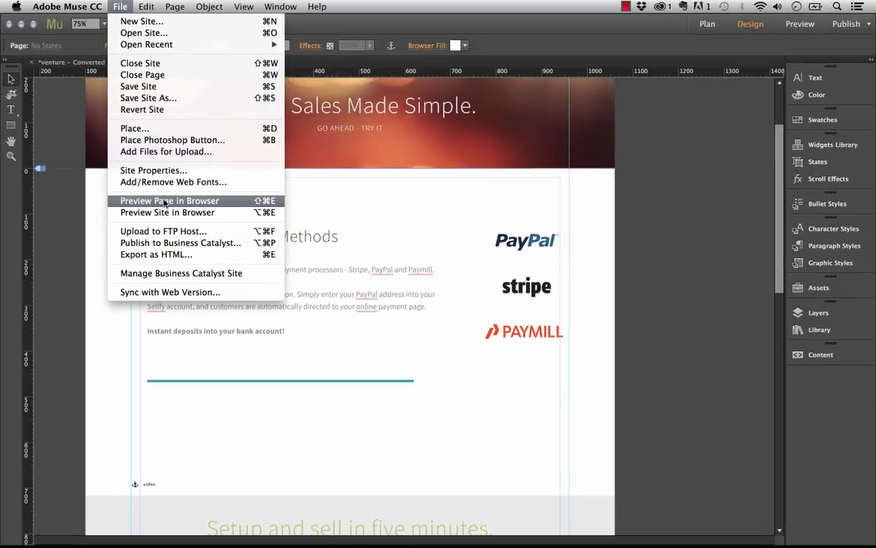
# Preview the page in Firefox and scroll down to the cookie bar's 'What are cookies?' link
pyautogui.click(85, 129)
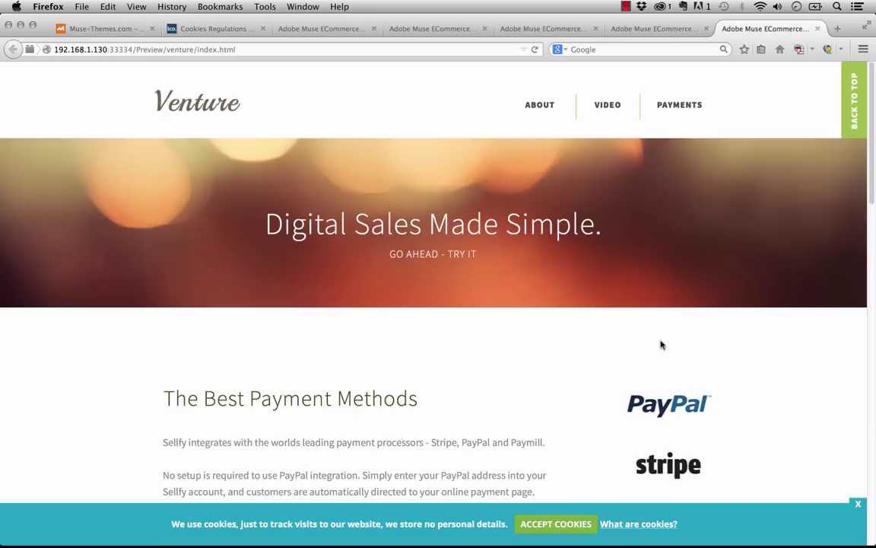
pyautogui.scroll(-3, 810, 375)
pyautogui.scroll(-2, 810, 374)
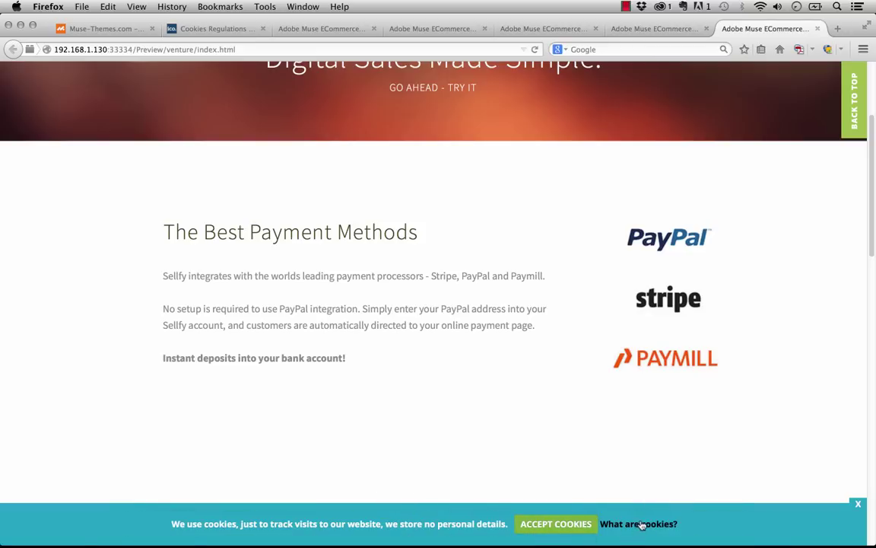
# Replace the cookie widget's custom link text with 'Learn More' and tick Enable Decline Button
pyautogui.click(301, 529)
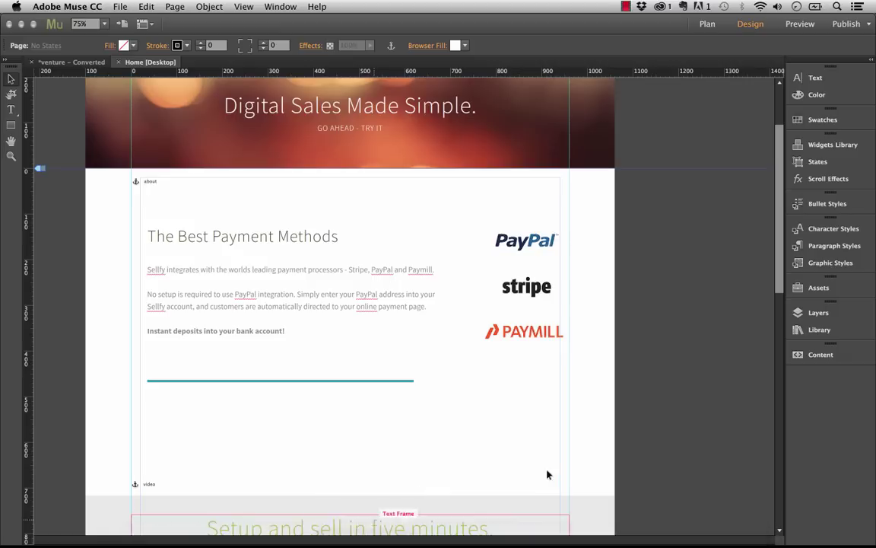
pyautogui.click(389, 379)
pyautogui.click(431, 377)
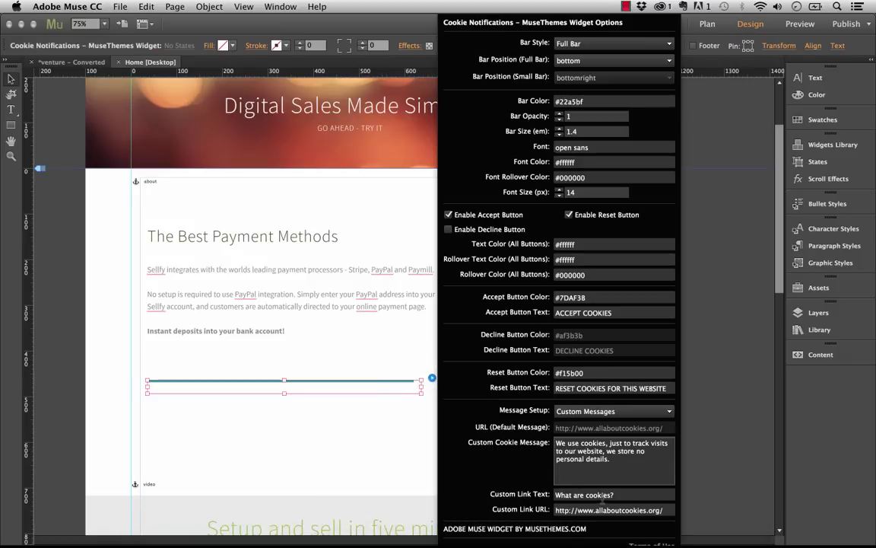
pyautogui.click(576, 494)
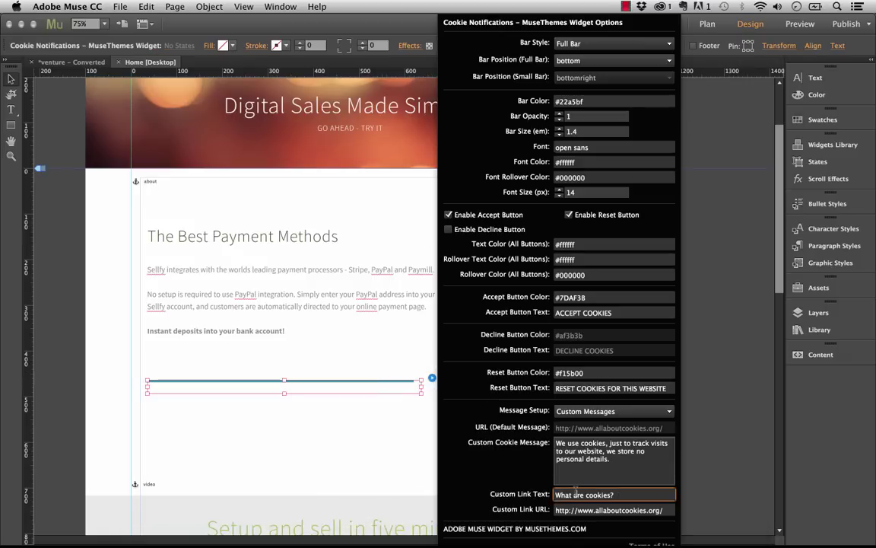
pyautogui.press('super+a')
pyautogui.write('L')
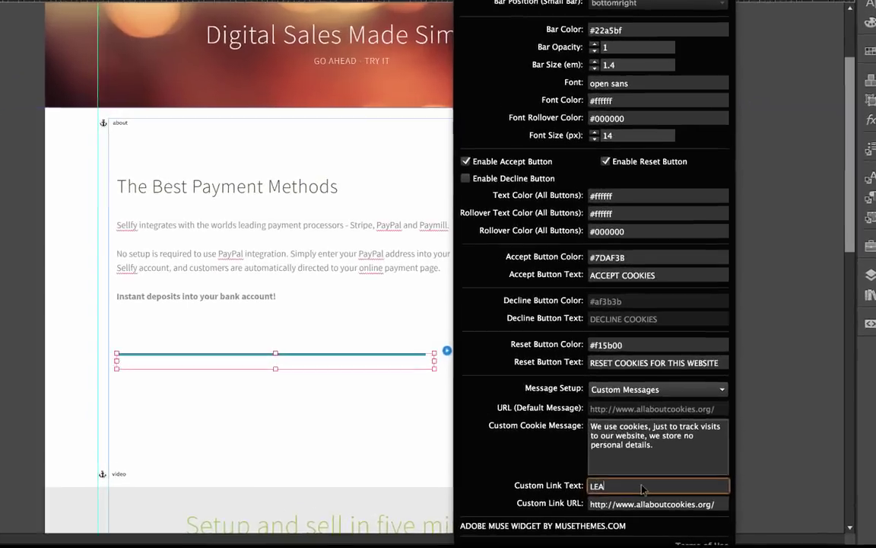
pyautogui.write('earn More')
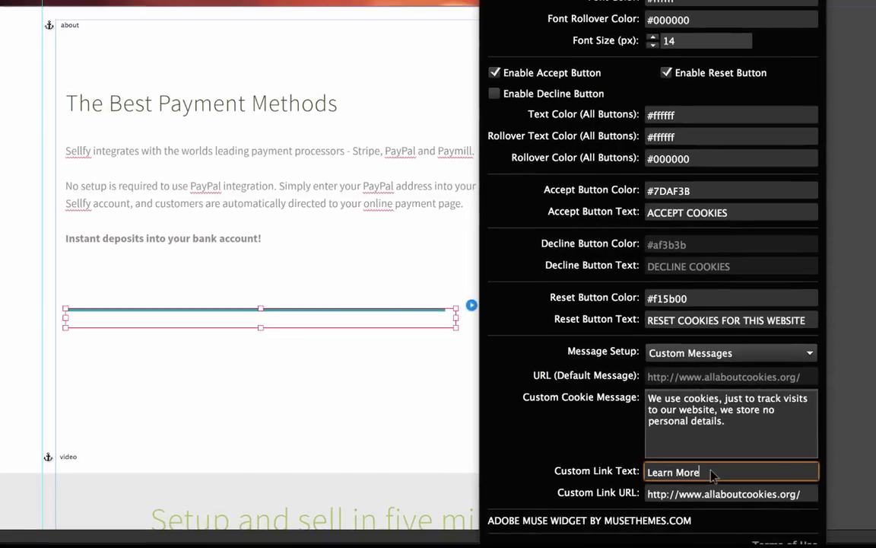
pyautogui.press('Tab')
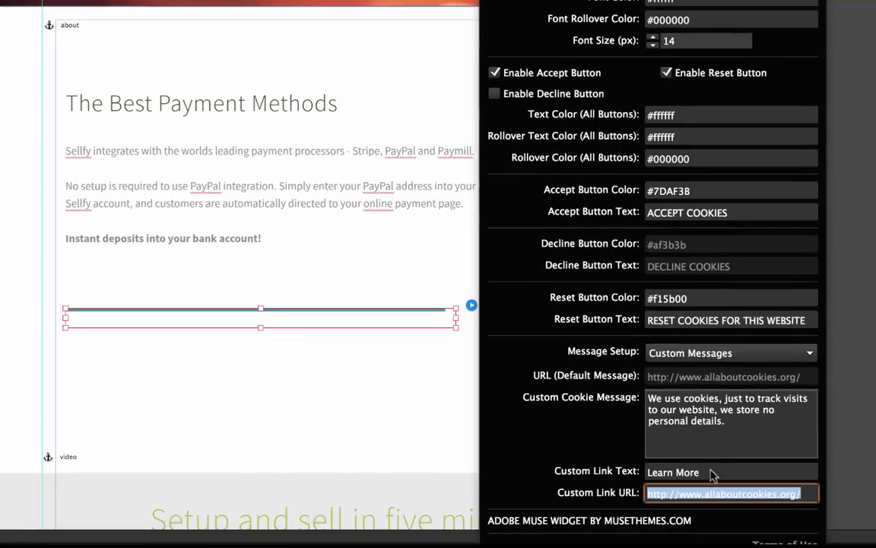
pyautogui.click(692, 421)
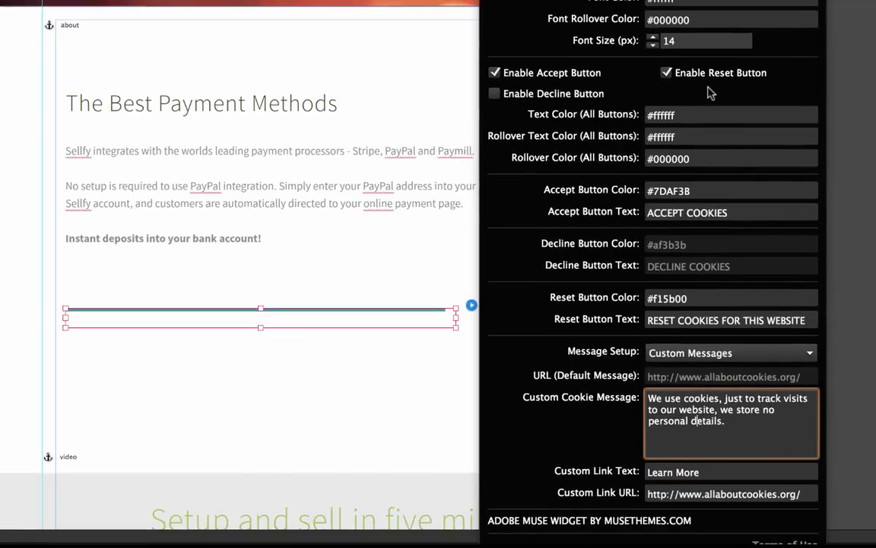
pyautogui.click(512, 97)
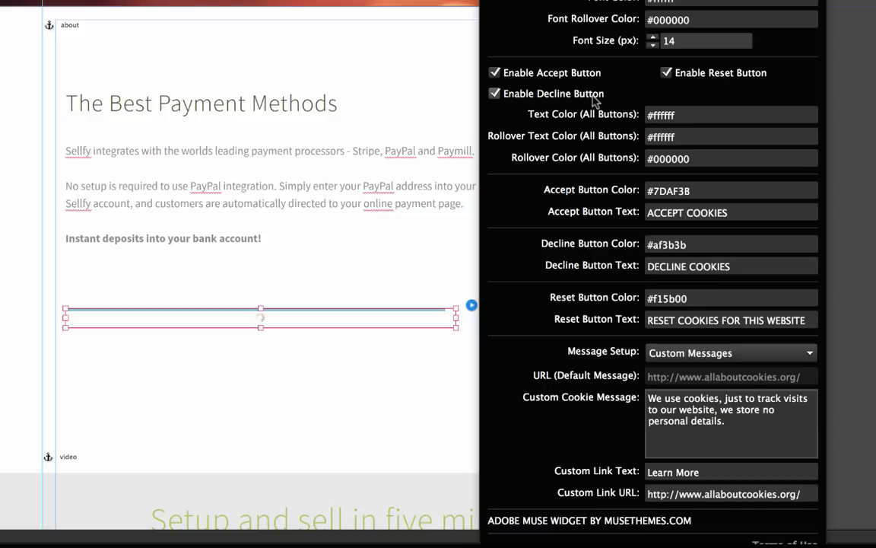
# Preview the page in Firefox to check the Accept, Decline and Learn More bar, then return to Muse
pyautogui.click(411, 80)
pyautogui.click(31, 2)
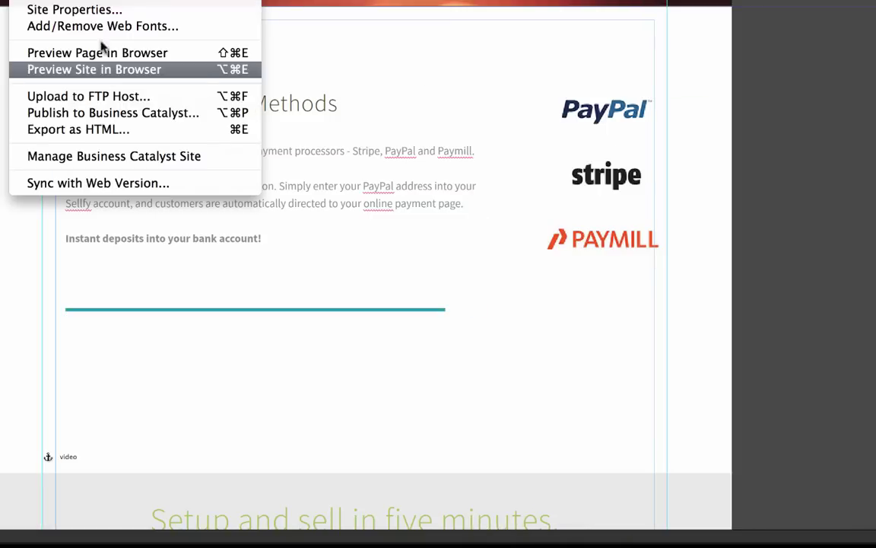
pyautogui.click(101, 53)
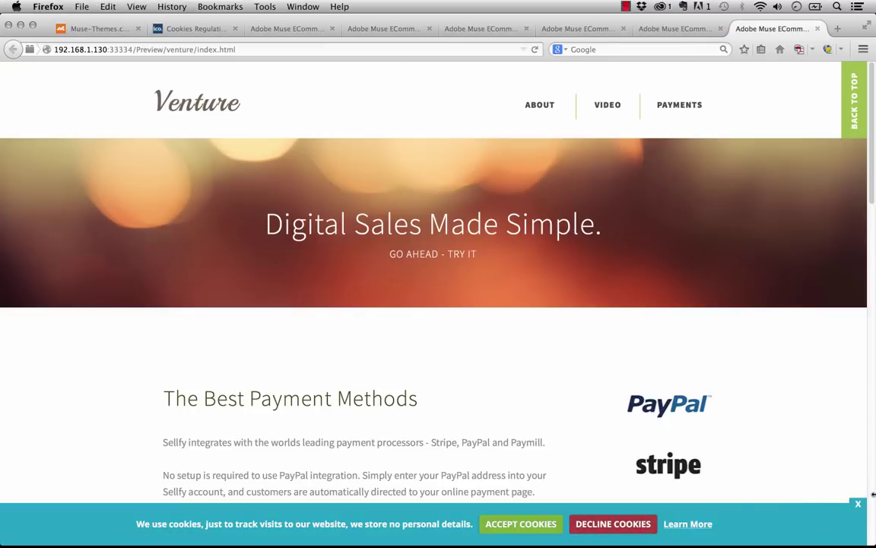
pyautogui.scroll(-1, 783, 441)
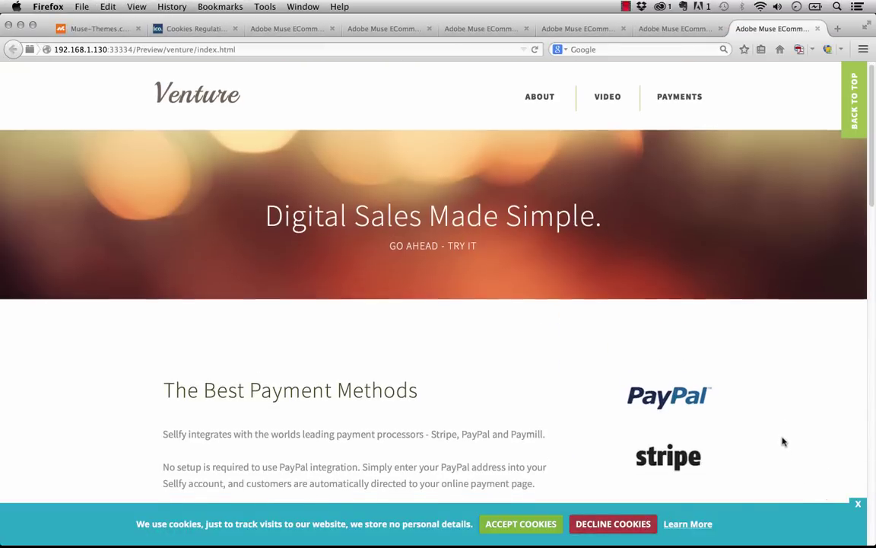
pyautogui.scroll(-5, 783, 442)
pyautogui.moveTo(874, 443); pyautogui.dragTo(840, 380)
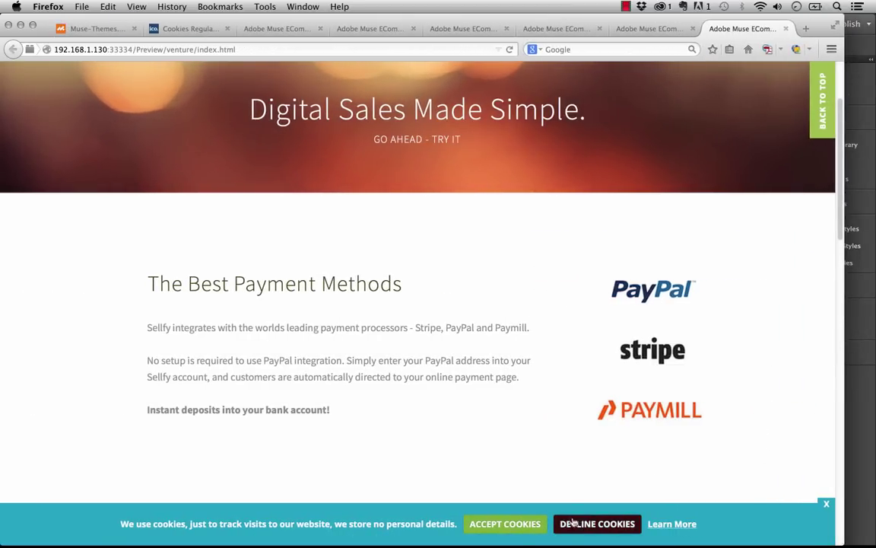
pyautogui.click(332, 525)
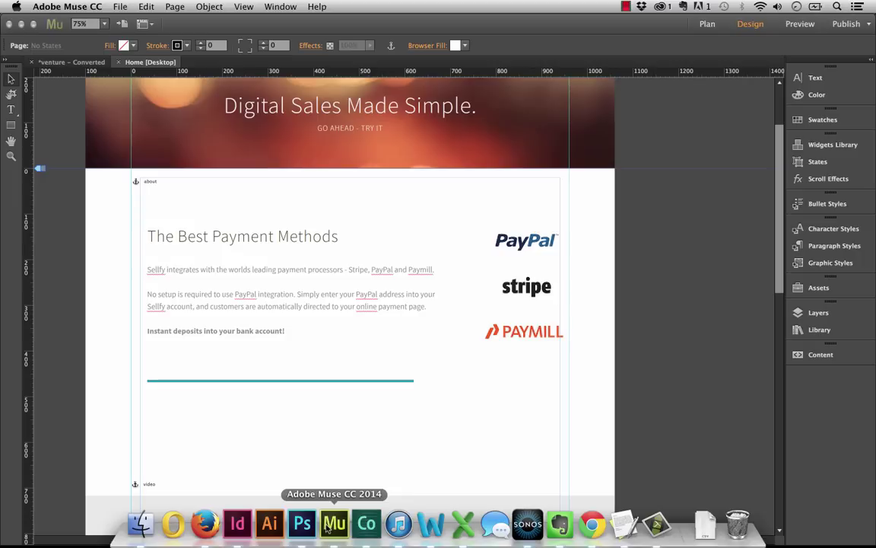
# Turn off the accept, decline and reset buttons on the cookie notification widget
pyautogui.click(373, 388)
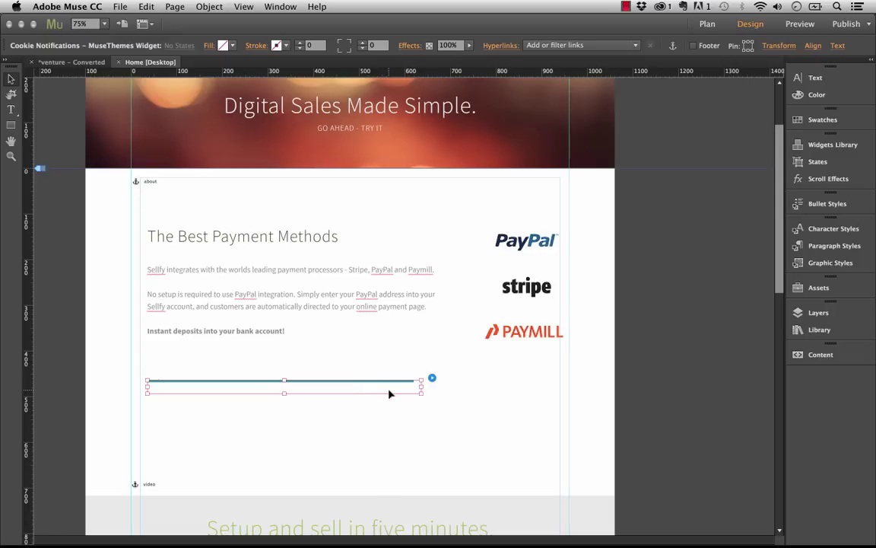
pyautogui.click(432, 378)
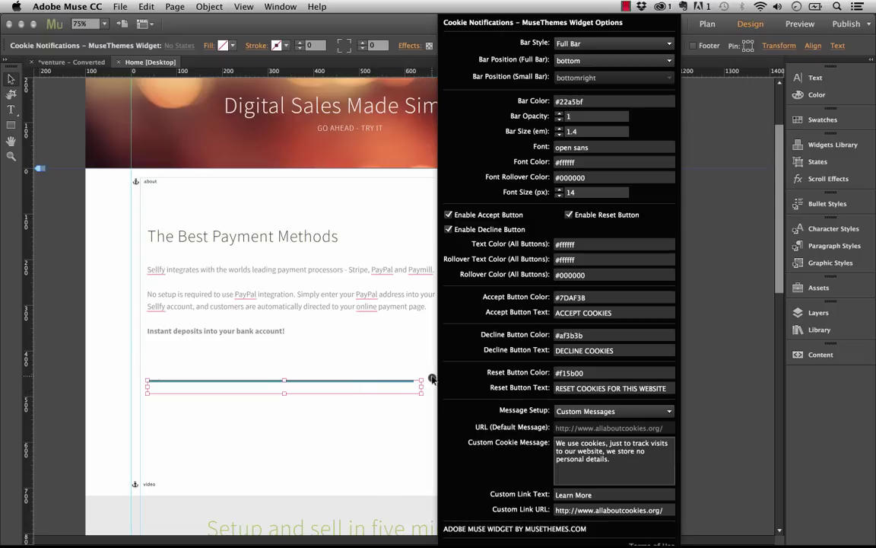
pyautogui.click(498, 216)
pyautogui.click(493, 229)
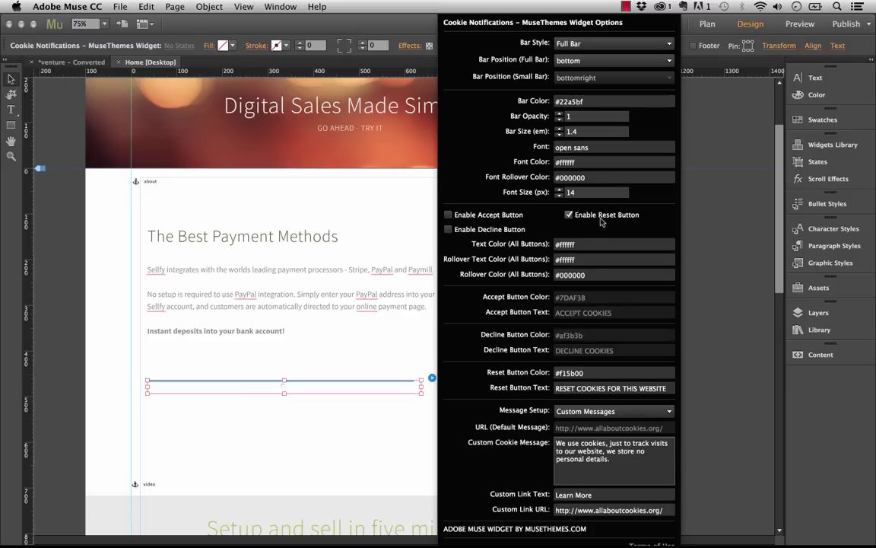
pyautogui.click(597, 219)
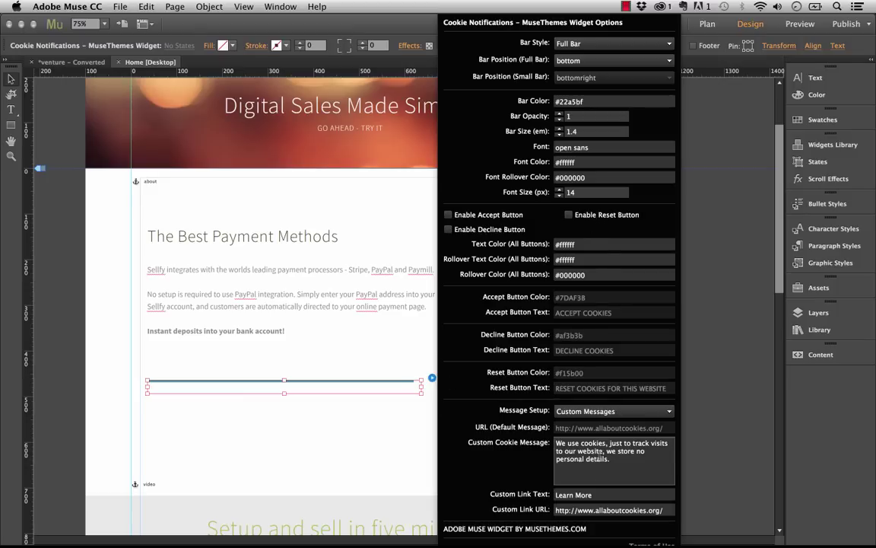
# Clear the cookie message and set the link text to 'We are having a sale! Click here for your coupon code'
pyautogui.click(598, 458)
pyautogui.moveTo(556, 442); pyautogui.dragTo(671, 473)
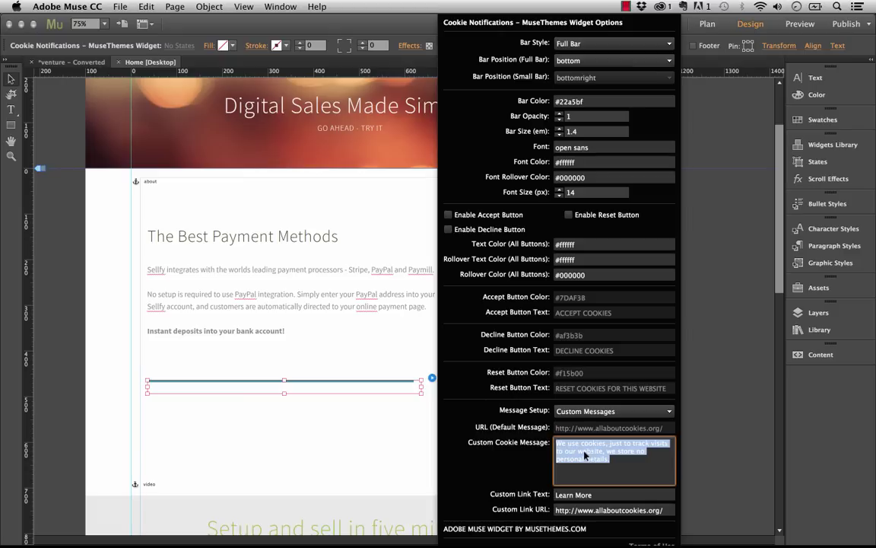
pyautogui.press('BackSpace')
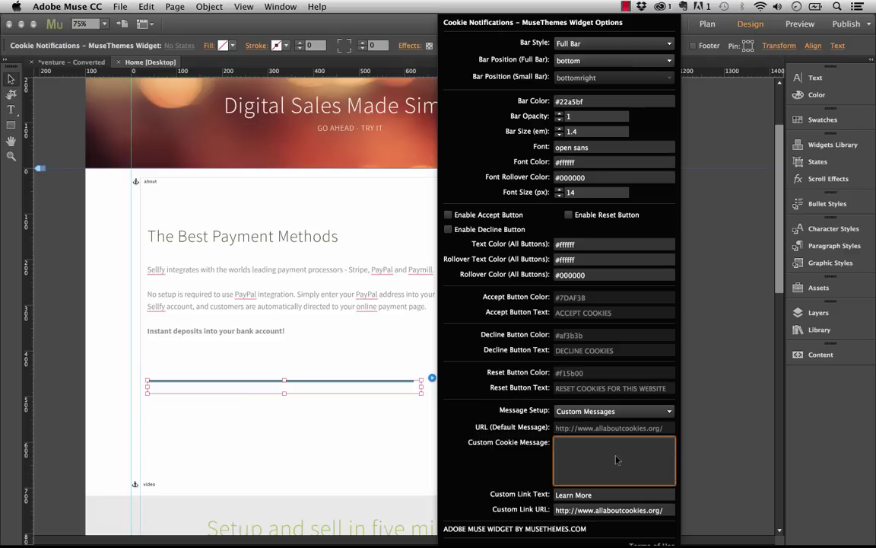
pyautogui.press('Tab')
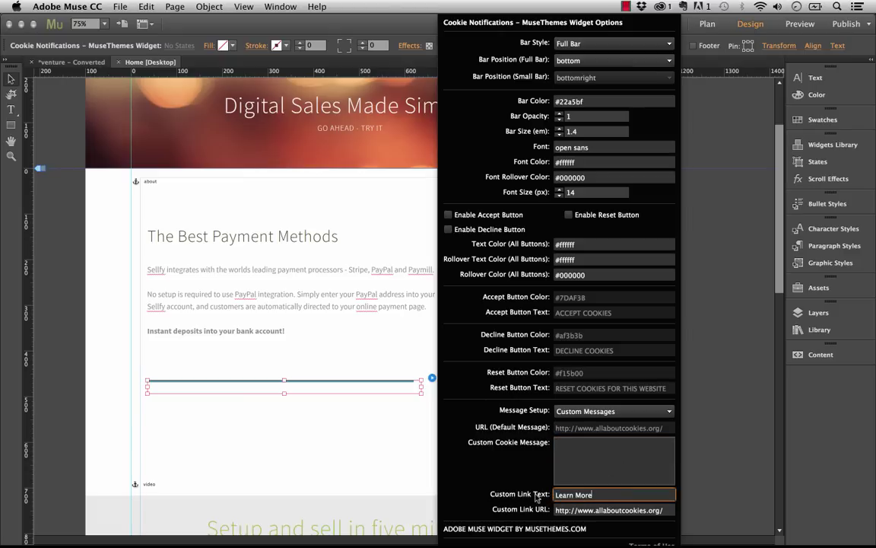
pyautogui.write('We are having')
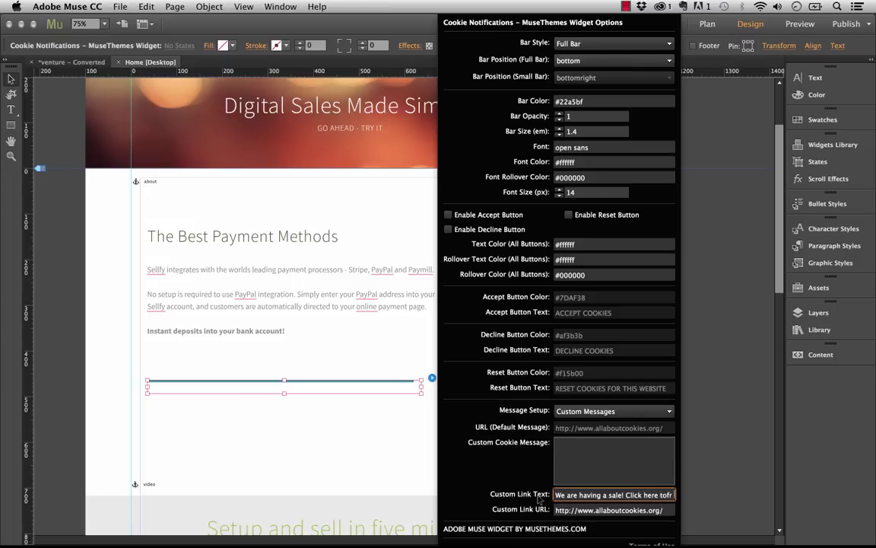
pyautogui.write('a sale! Click here for your coupon code')
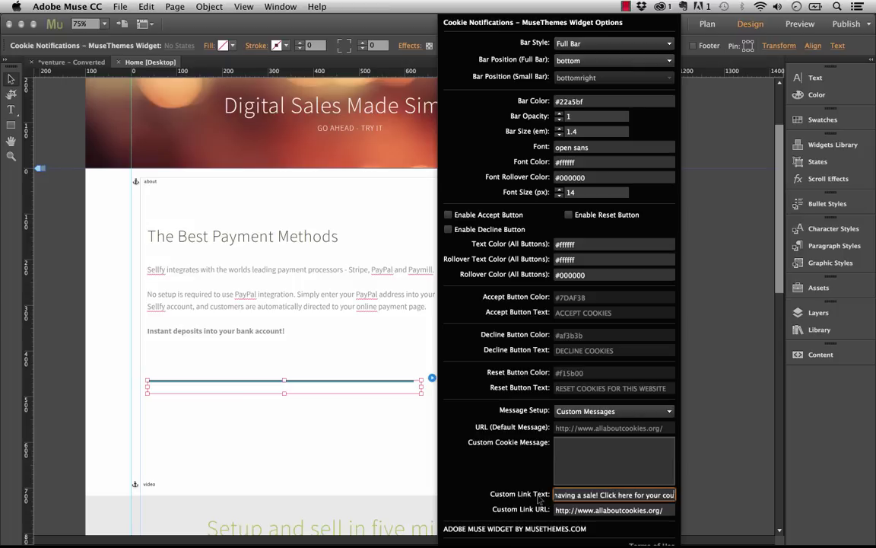
pyautogui.press('Tab')
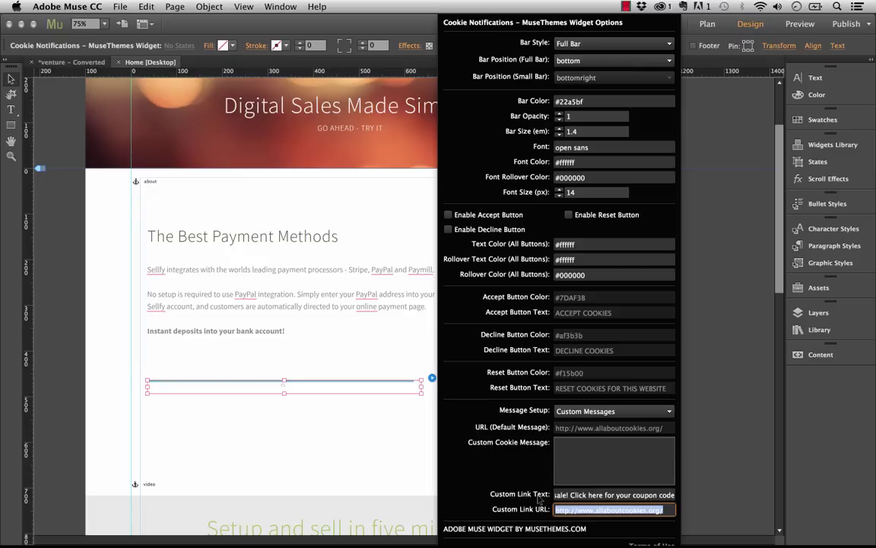
pyautogui.click(615, 509)
pyautogui.moveTo(597, 510); pyautogui.dragTo(745, 514)
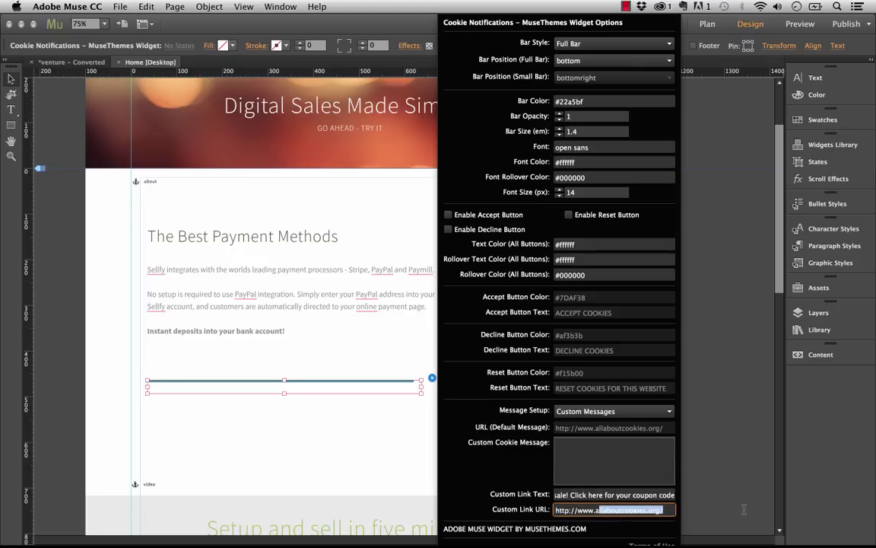
pyautogui.press('BackSpace')
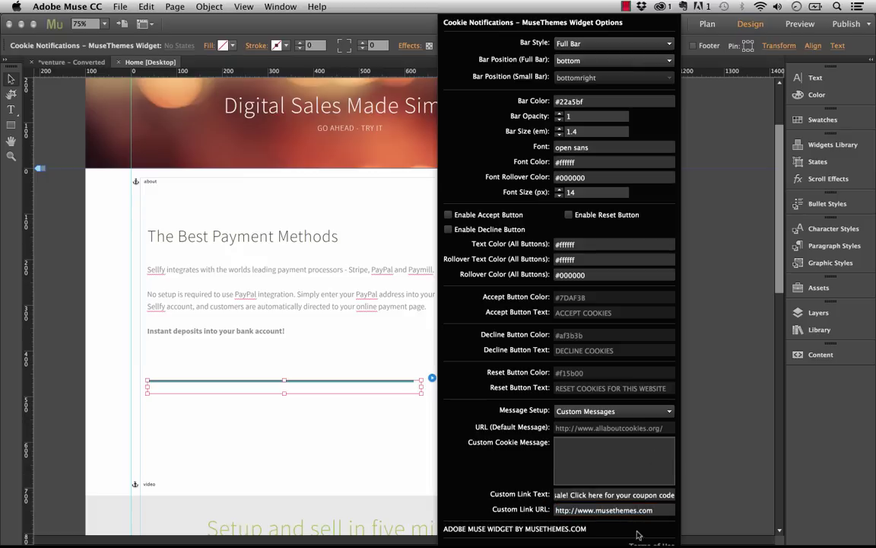
pyautogui.click(371, 429)
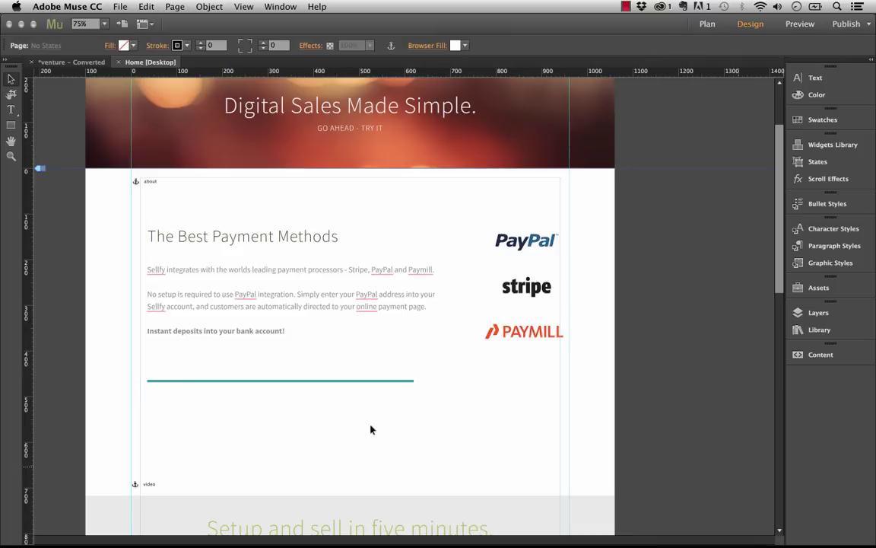
# Preview the page in Firefox, reload, and check the bottom bar shows only the coupon-code sale link
pyautogui.click(118, 6)
pyautogui.click(176, 203)
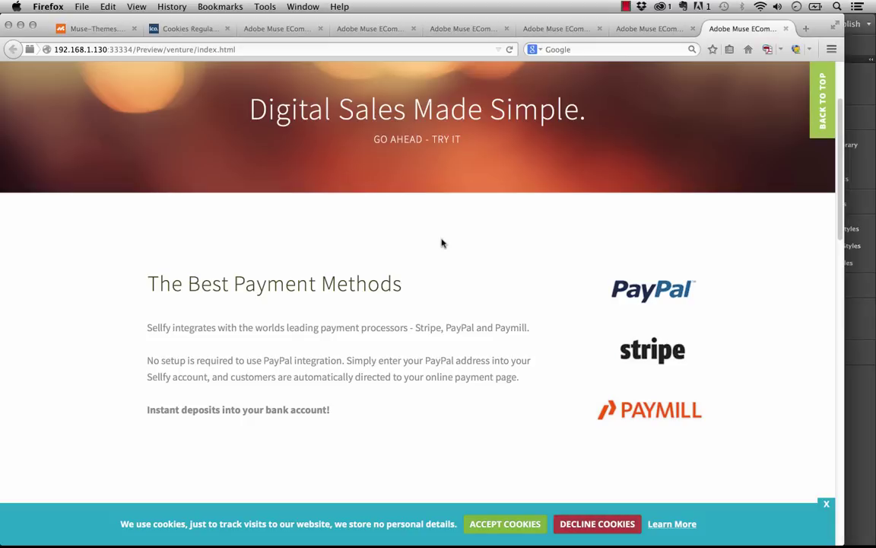
pyautogui.click(510, 49)
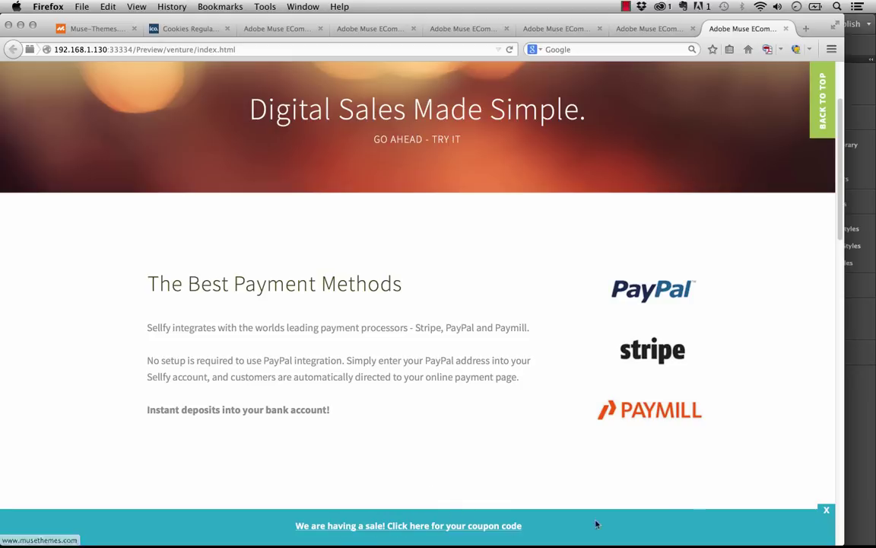
pyautogui.scroll(3, 600, 517)
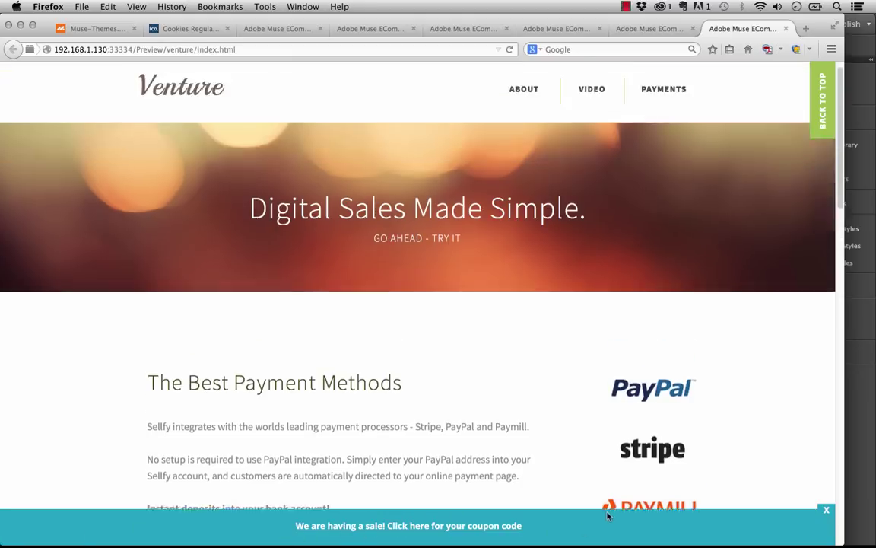
pyautogui.scroll(-4, 642, 514)
pyautogui.scroll(-2, 642, 514)
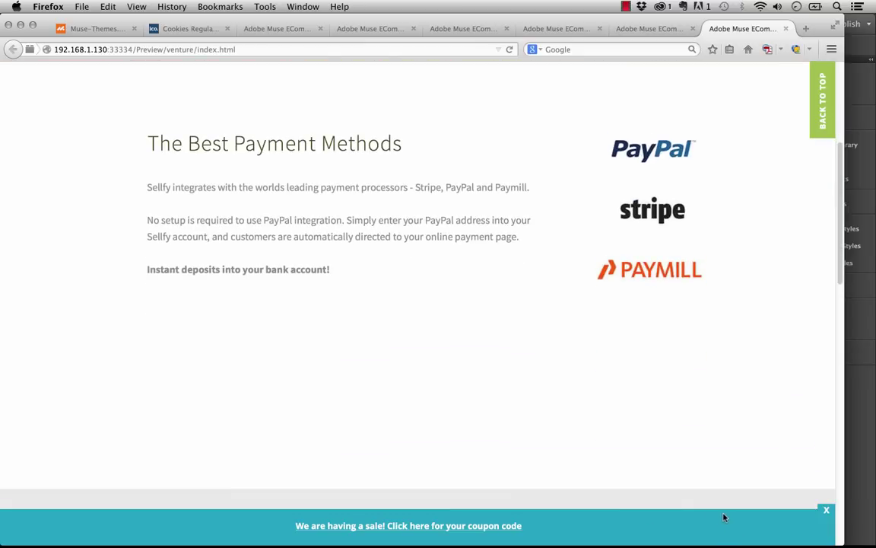